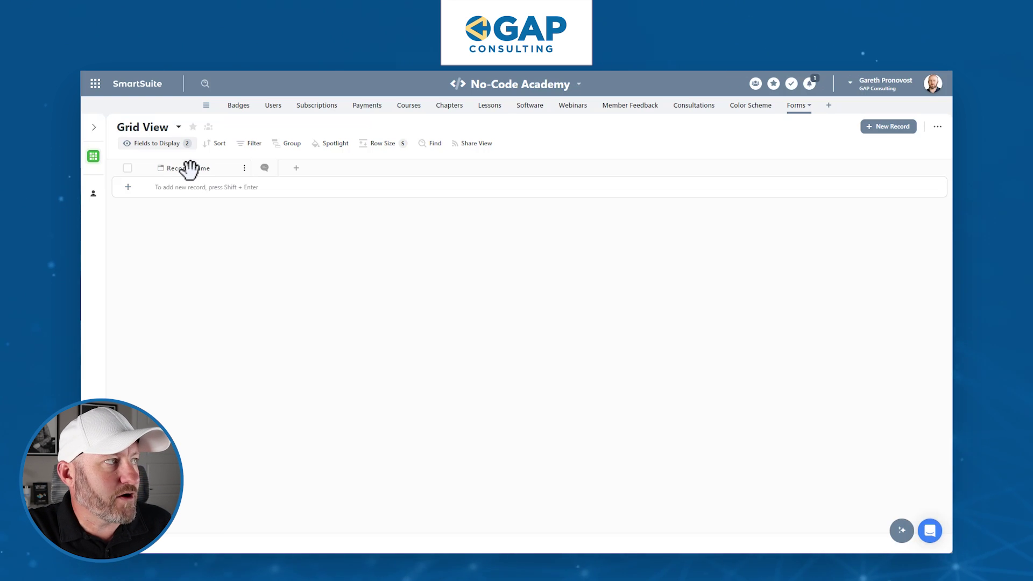
Step: Add Auto Number, Description, First Created and Last Updated to the grid's displayed fields
left_click(174, 146)
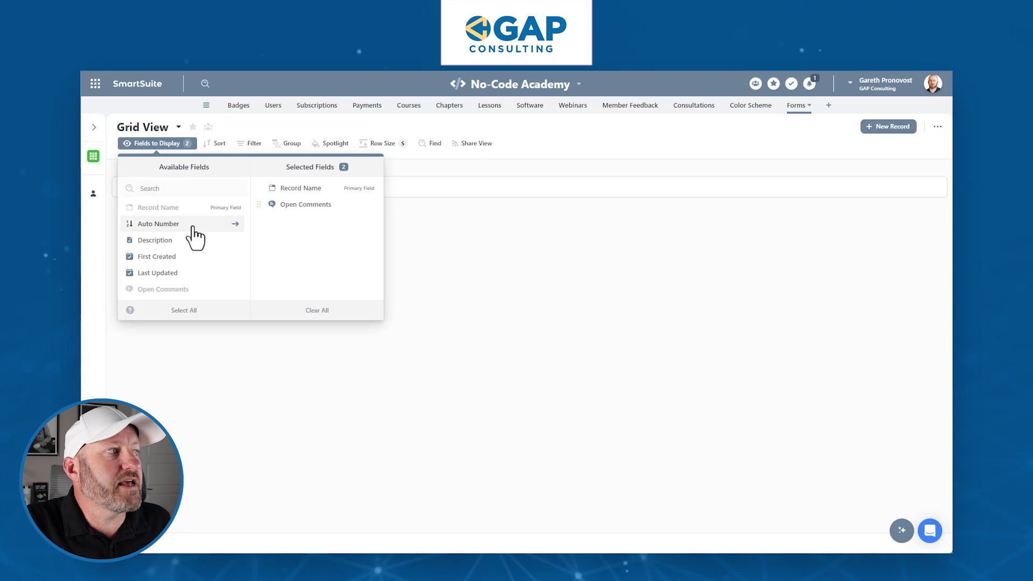
left_click(214, 224)
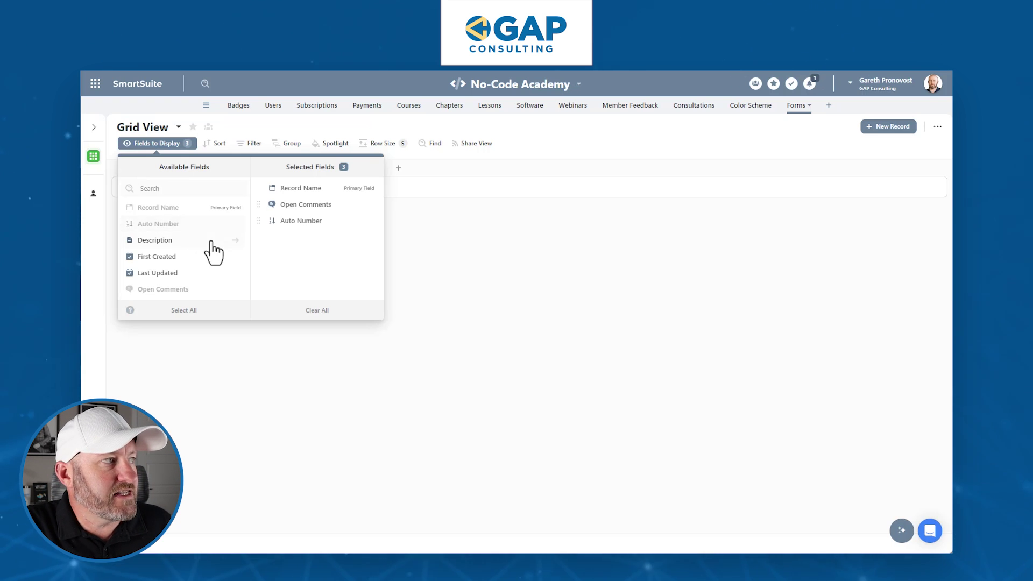
left_click(219, 240)
left_click(184, 310)
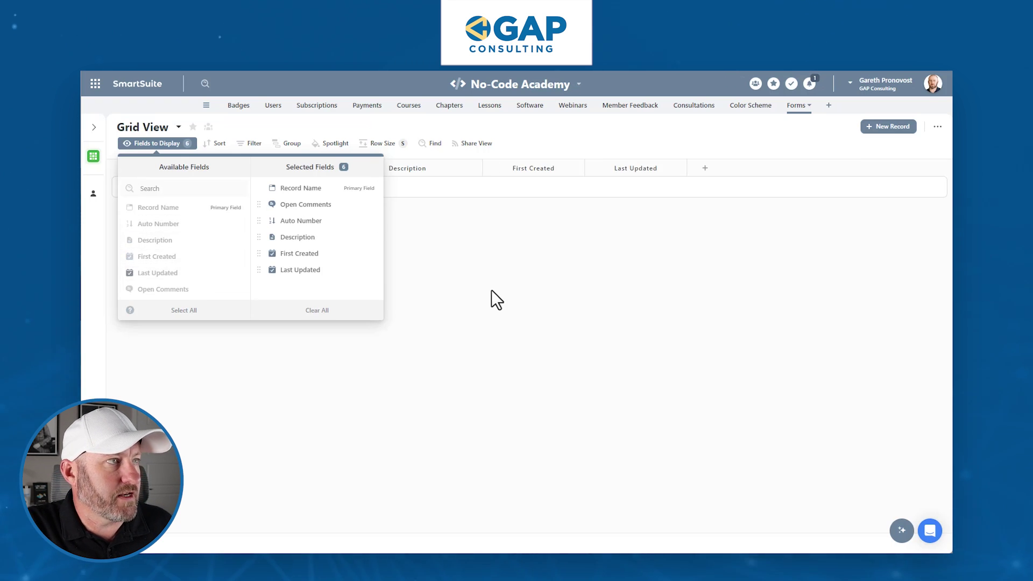
left_click(492, 290)
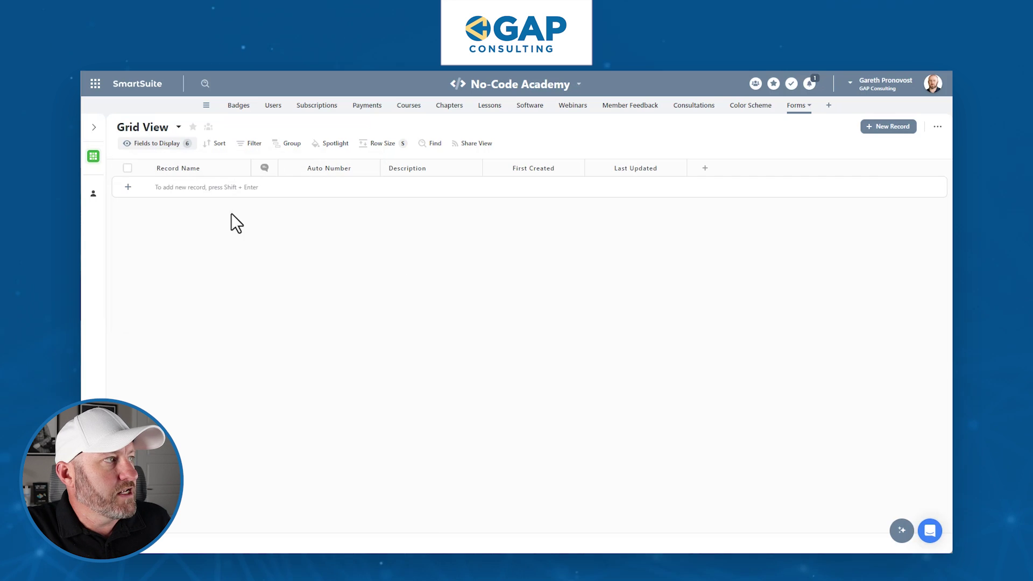
Step: Add a new record named 'Name here' to the table and save it
left_click(183, 190)
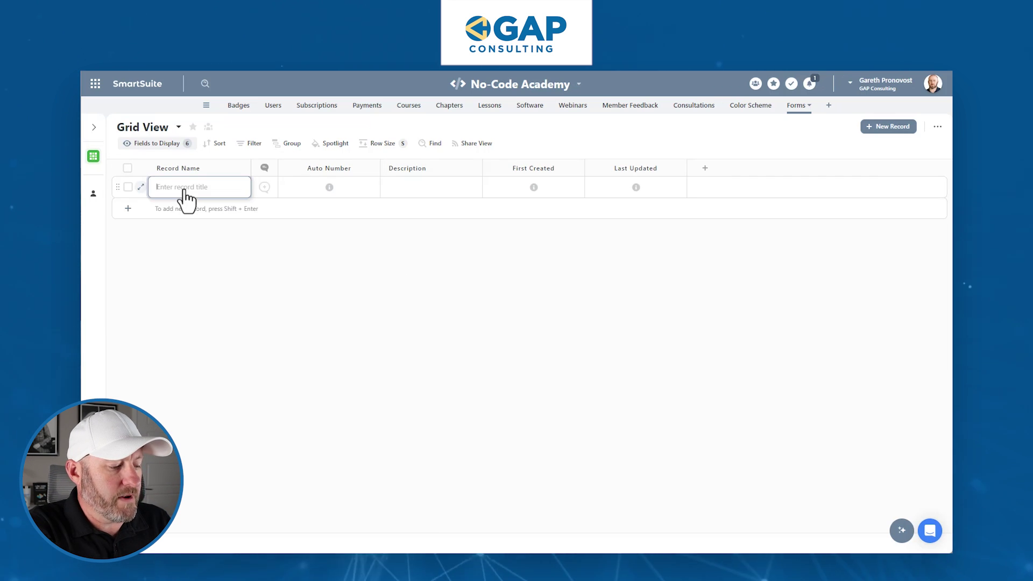
type("Name here")
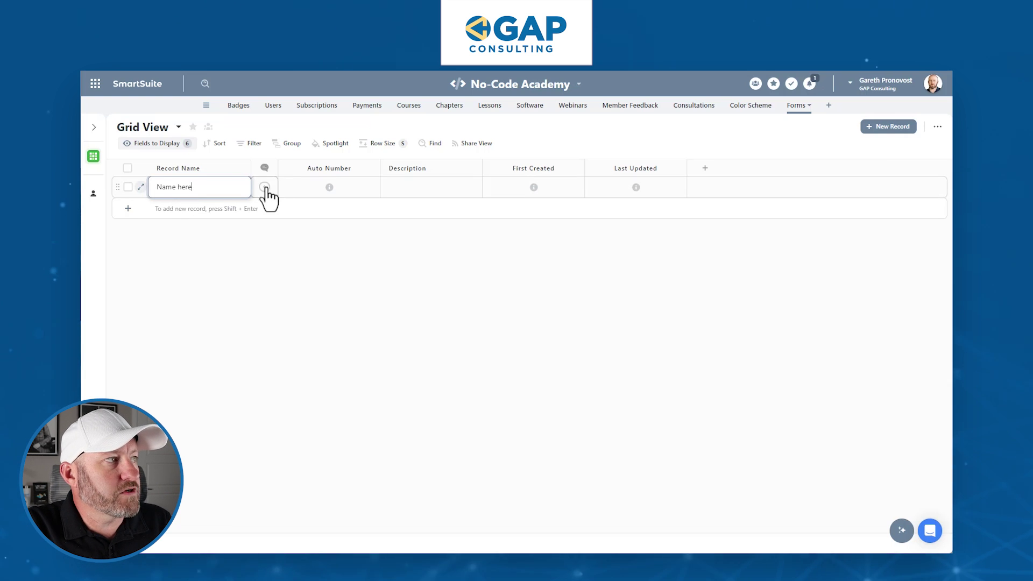
left_click(329, 187)
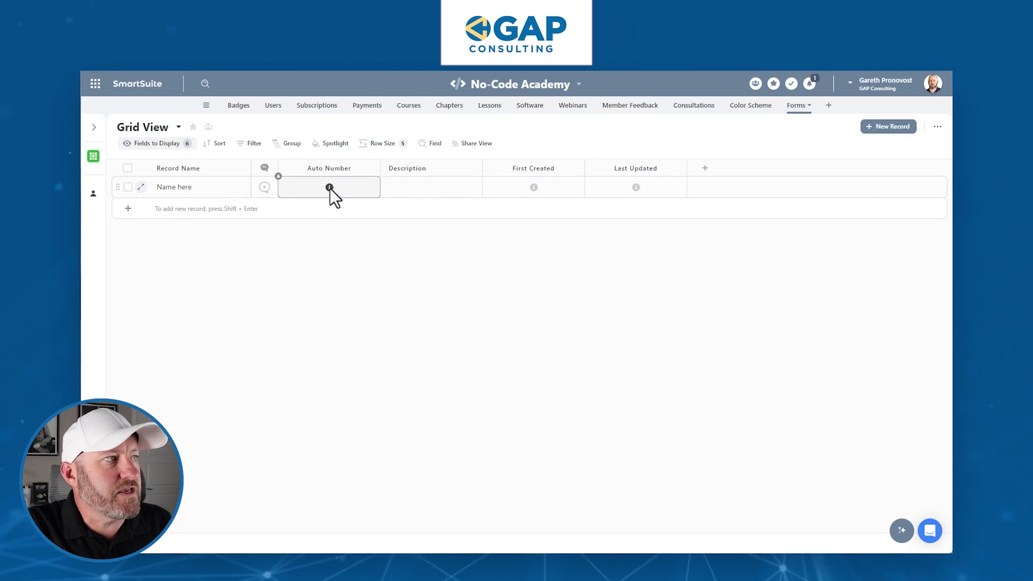
mouse_move(327, 189)
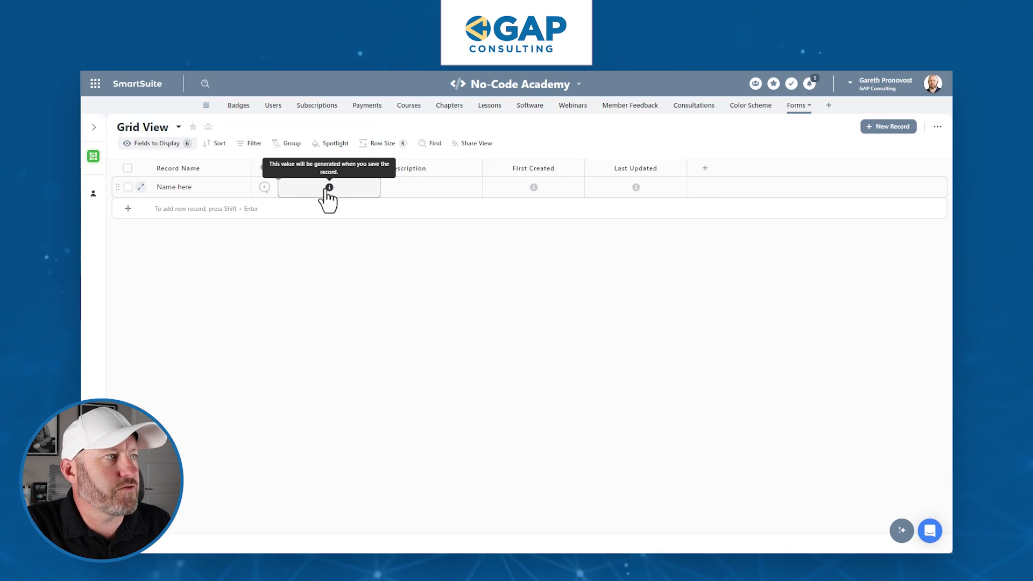
left_click(353, 319)
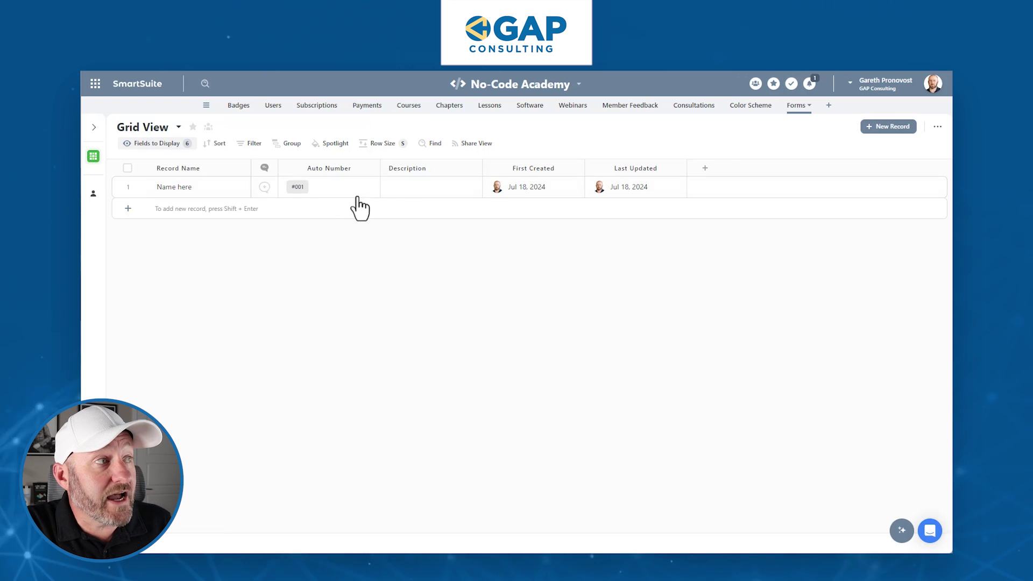
Step: Set record #001's Description to 'new data here' in its detail view and save
left_click(397, 190)
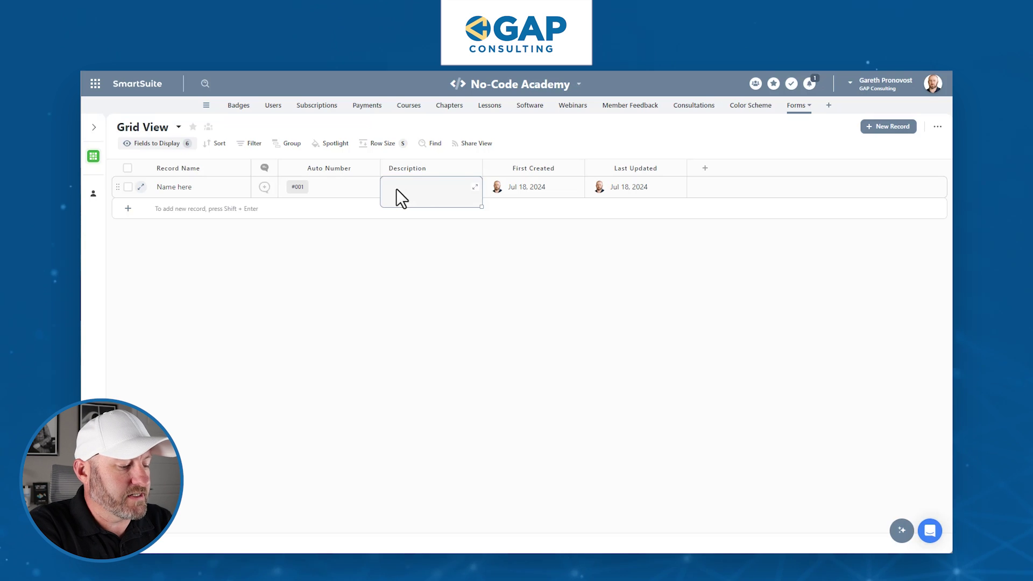
left_click(396, 189)
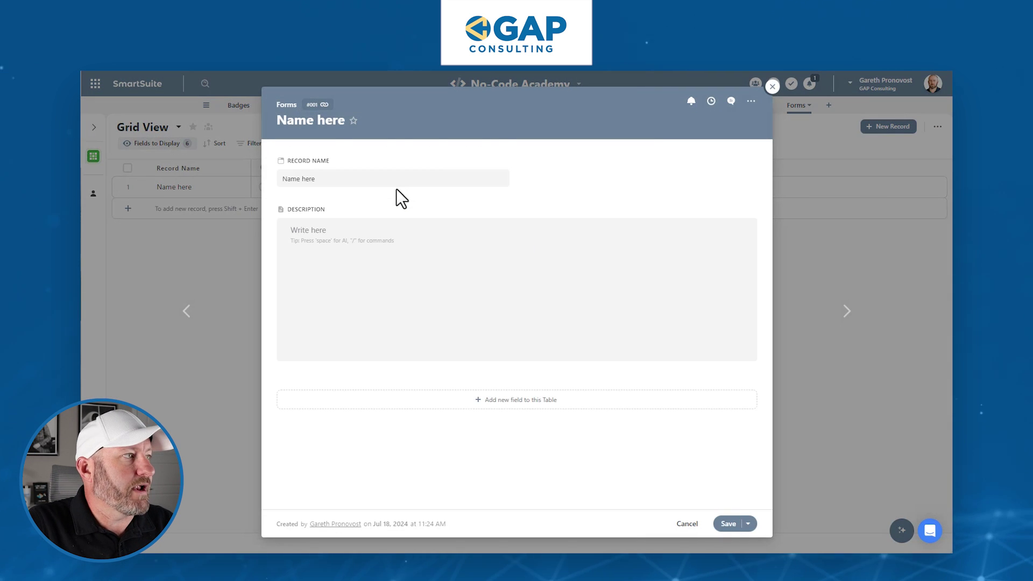
left_click(408, 237)
type("new data here")
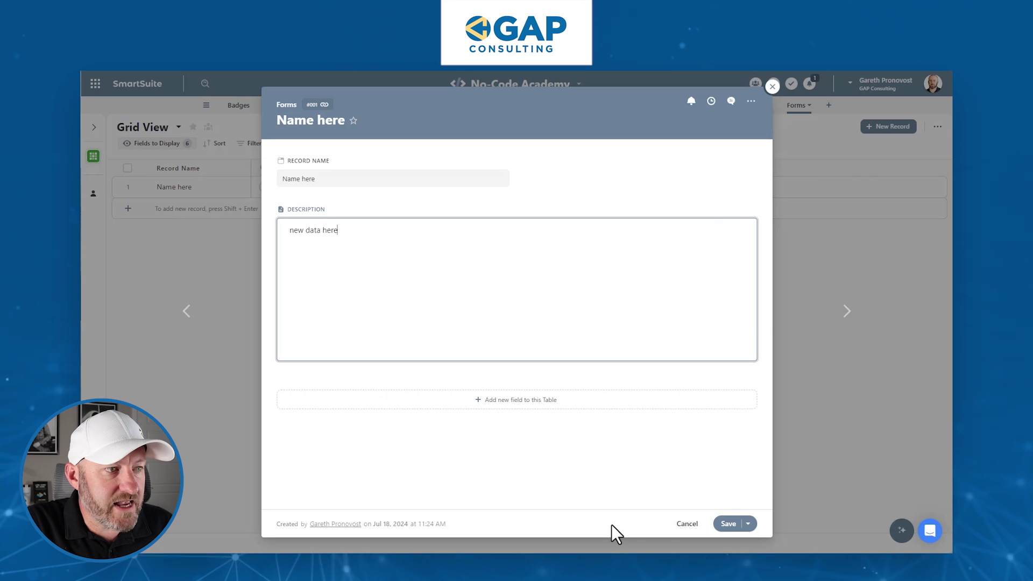
left_click(729, 525)
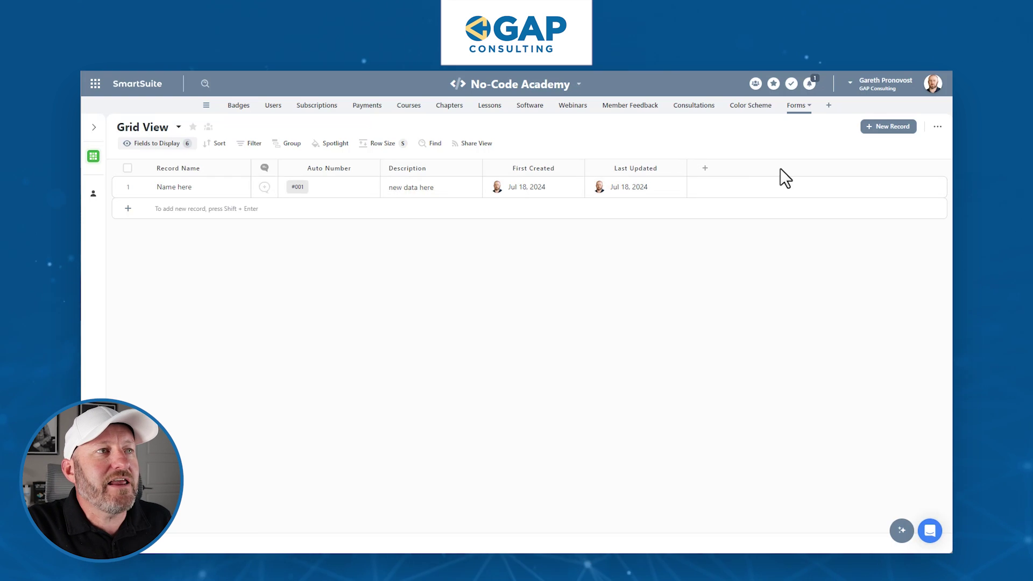
Step: Add a Single Select field with the choices Option 1 and Option 2
left_click(706, 171)
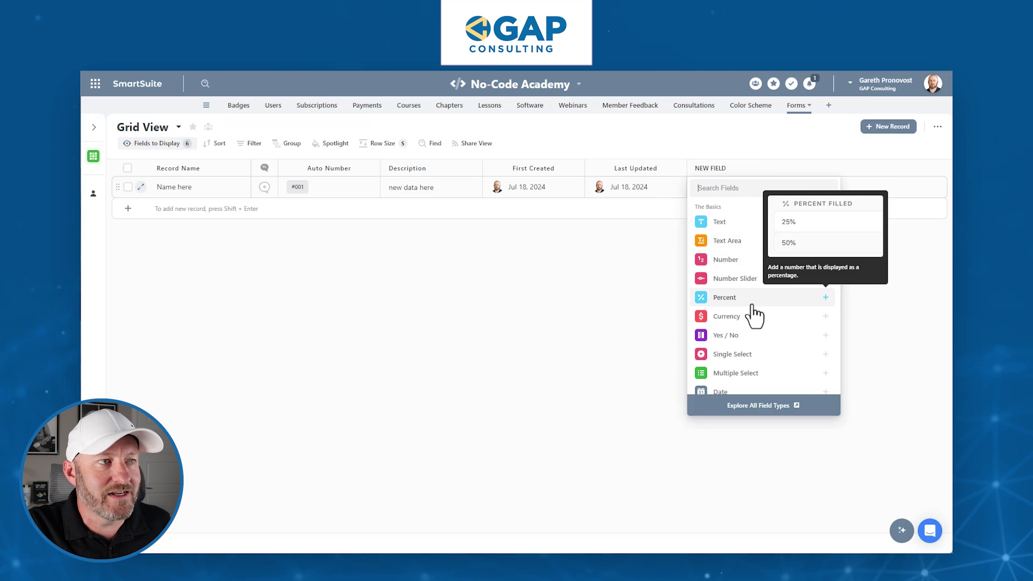
mouse_move(754, 318)
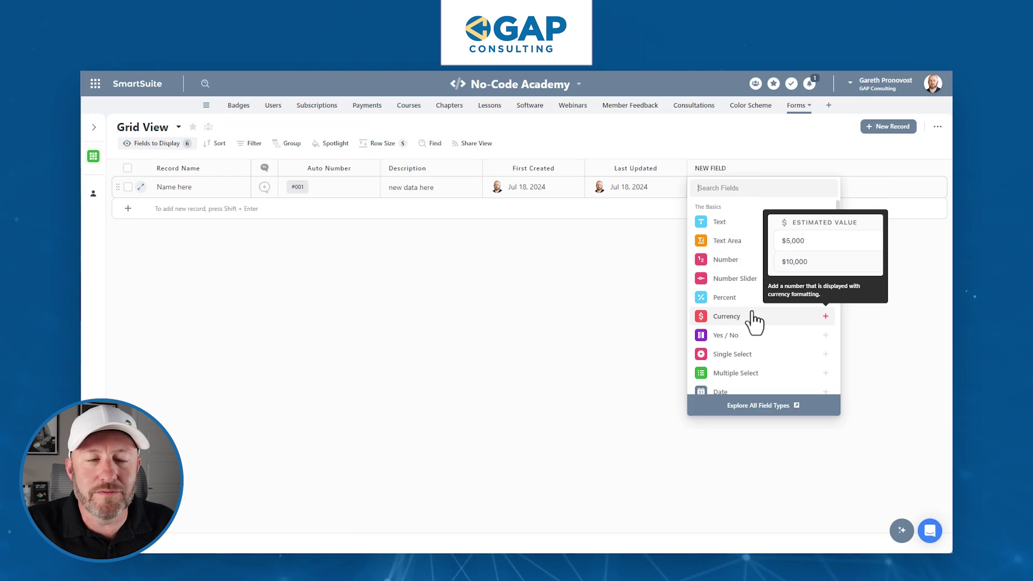
left_click(748, 355)
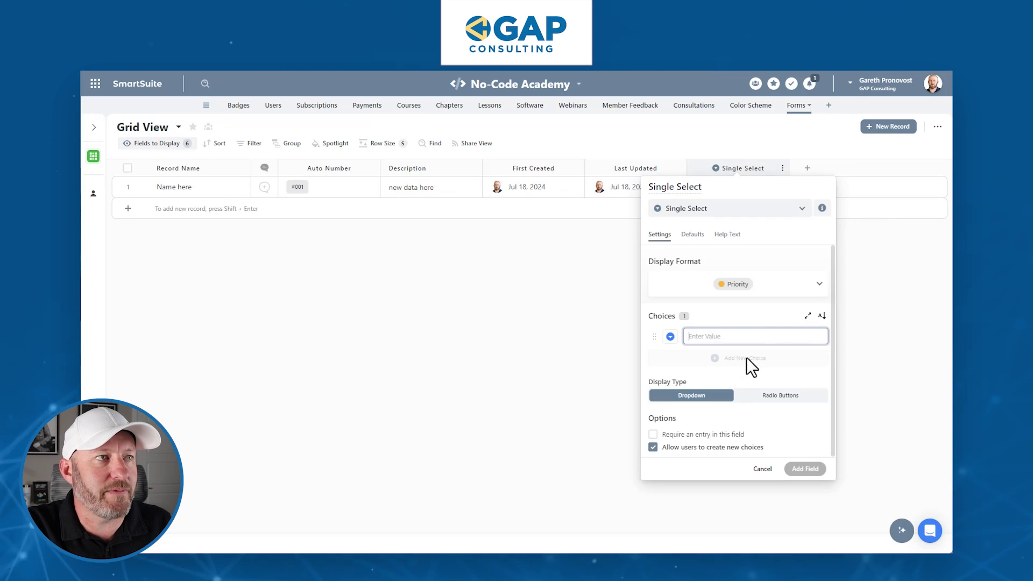
type("Option 1")
key("Return")
type("Option")
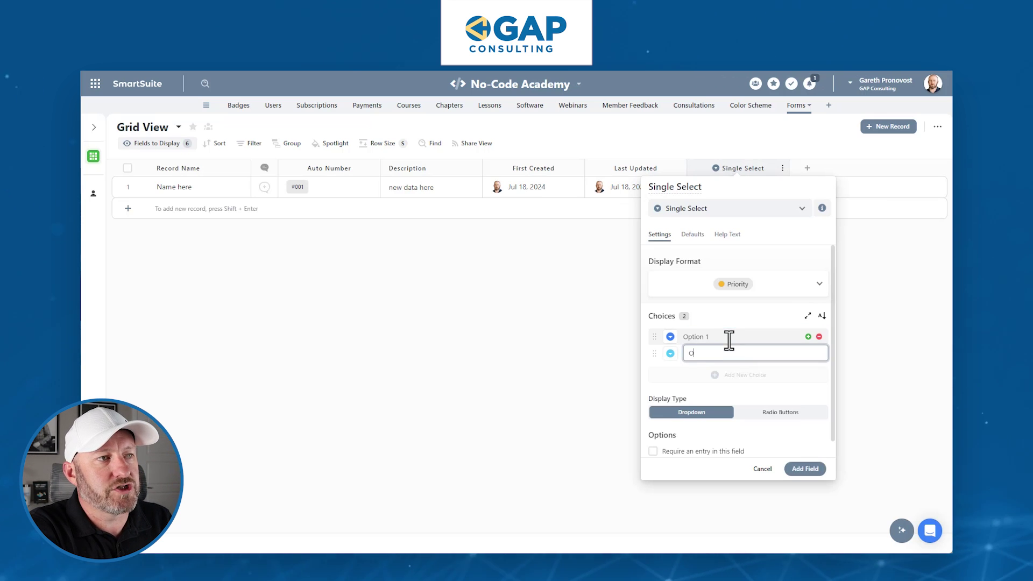
type(" 2")
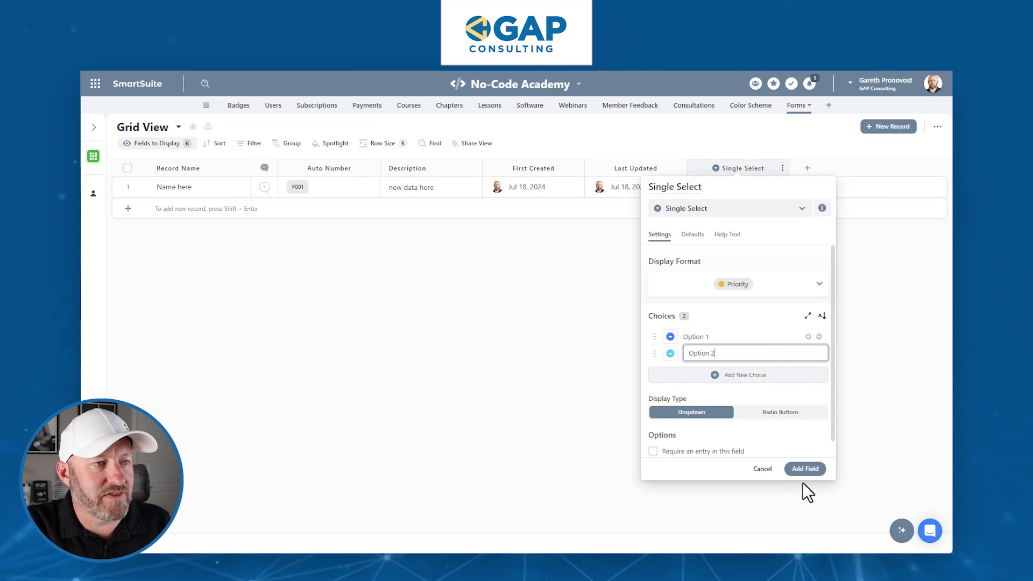
left_click(807, 472)
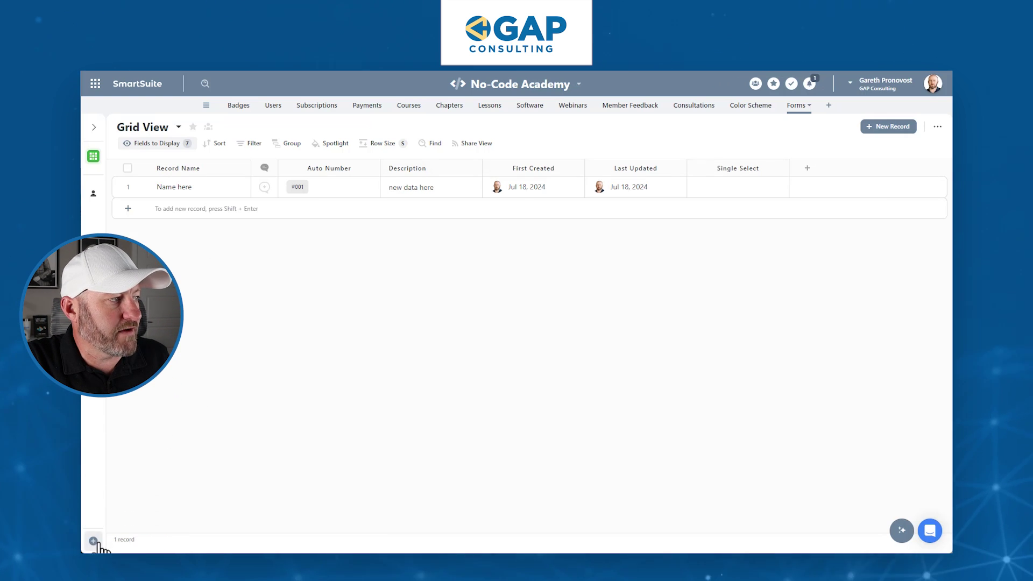
Step: Create a public Form view named Form from the view types list
left_click(120, 545)
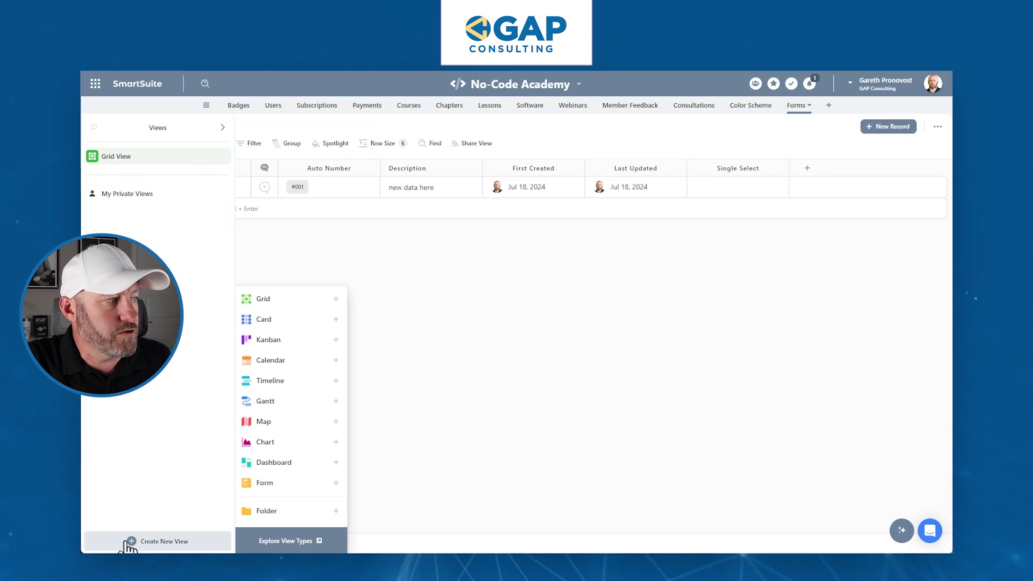
left_click(237, 543)
scroll(648, 395, "down", 2)
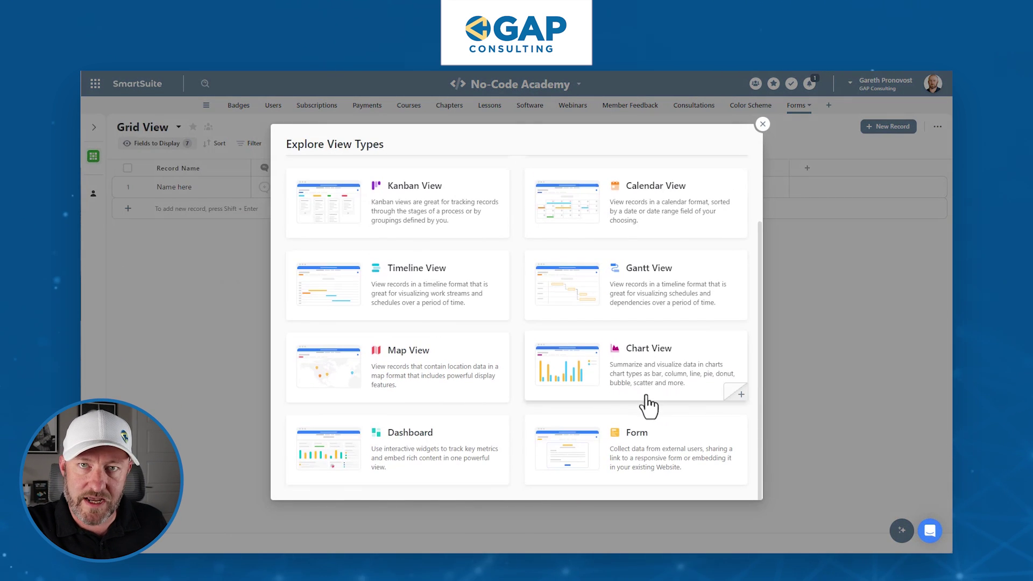
left_click(653, 450)
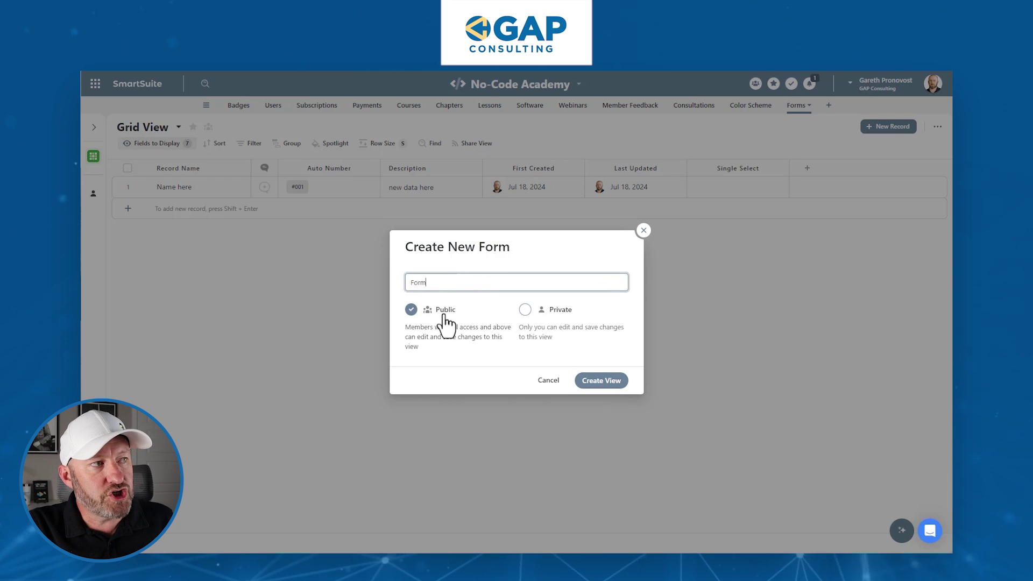
left_click(602, 383)
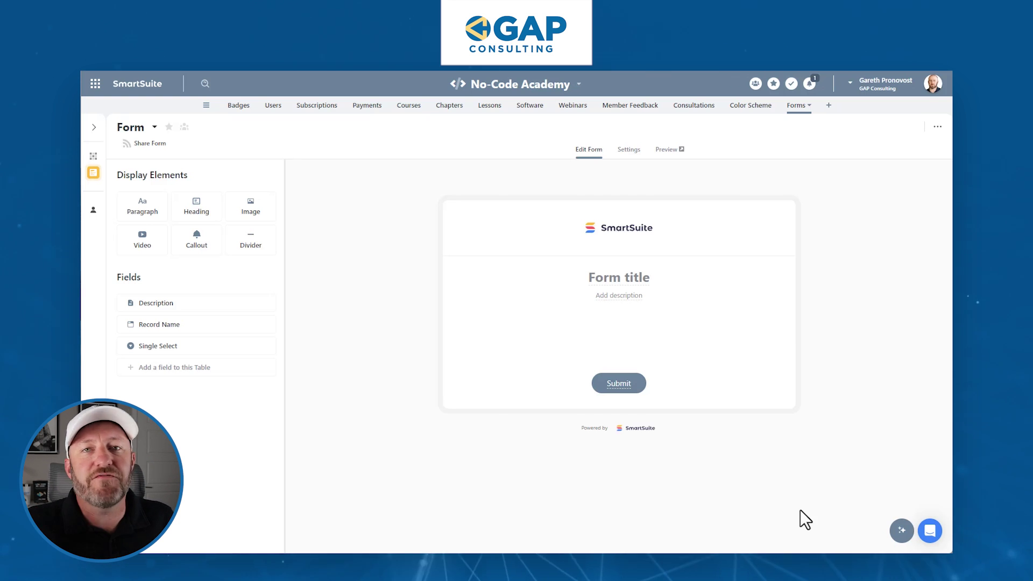
Step: Put Record Name and Single Select on the form, removing Description
left_click(189, 323)
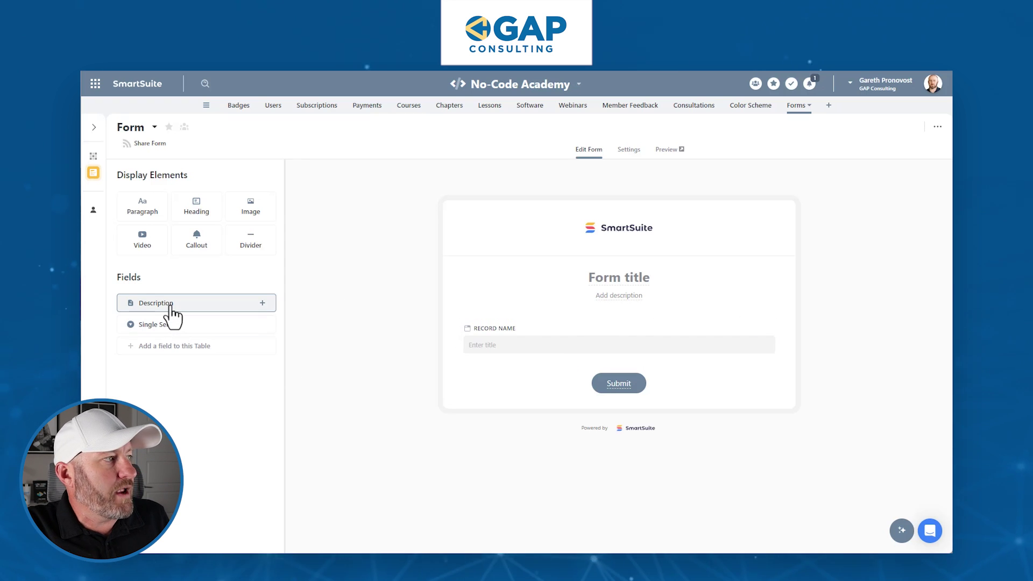
left_click(172, 305)
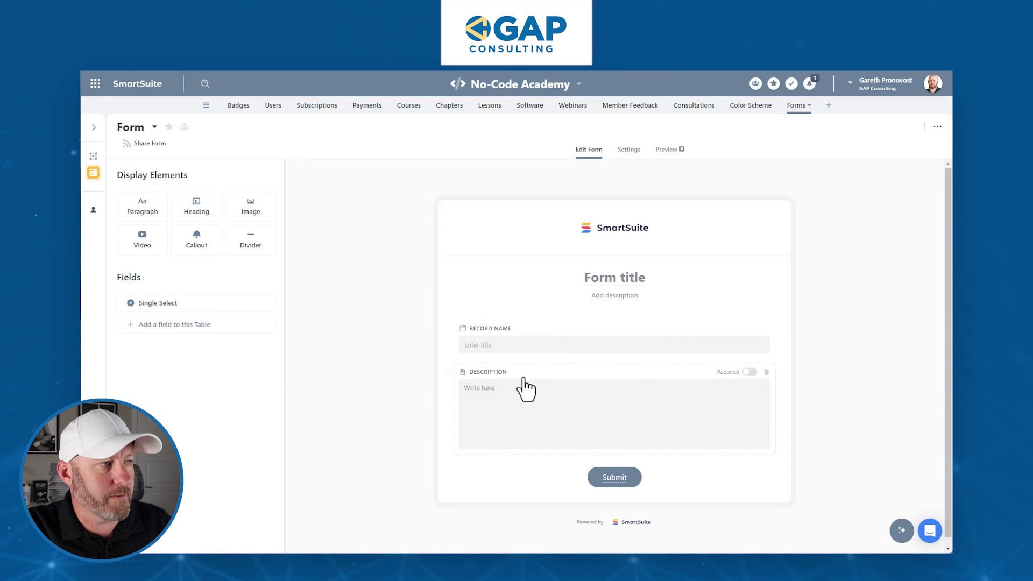
left_click(186, 305)
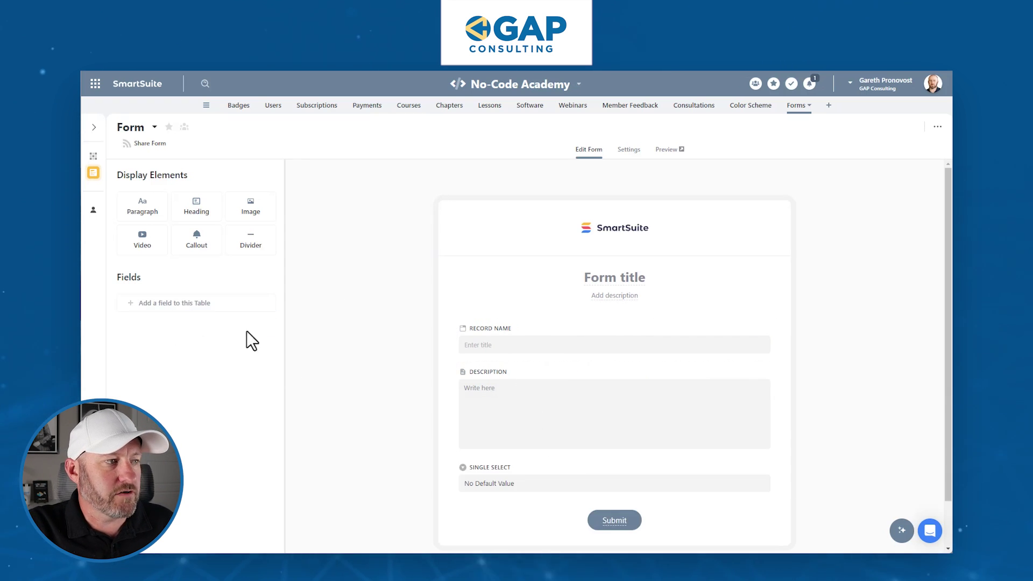
left_click(499, 483)
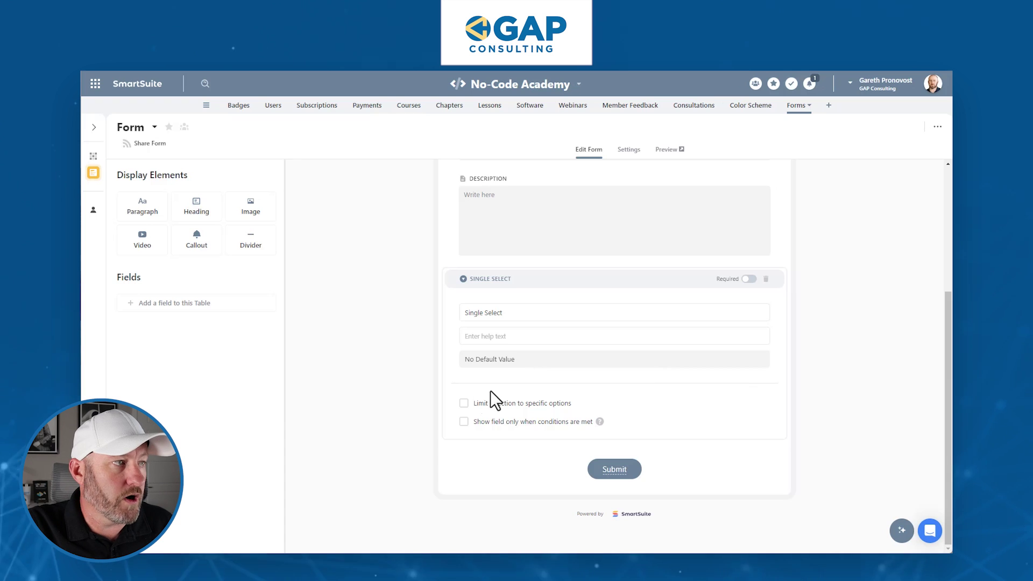
left_click(401, 382)
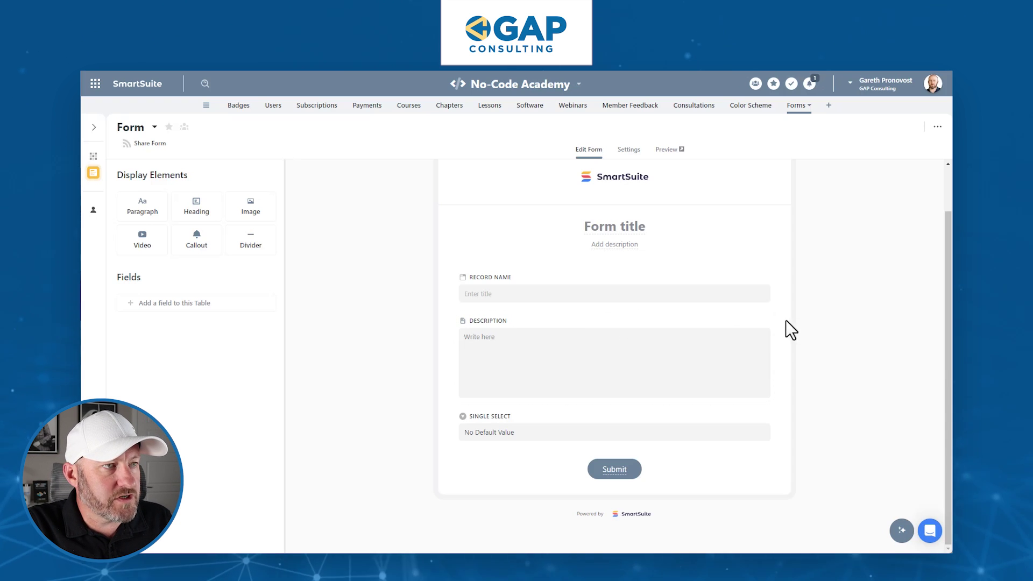
left_click(767, 322)
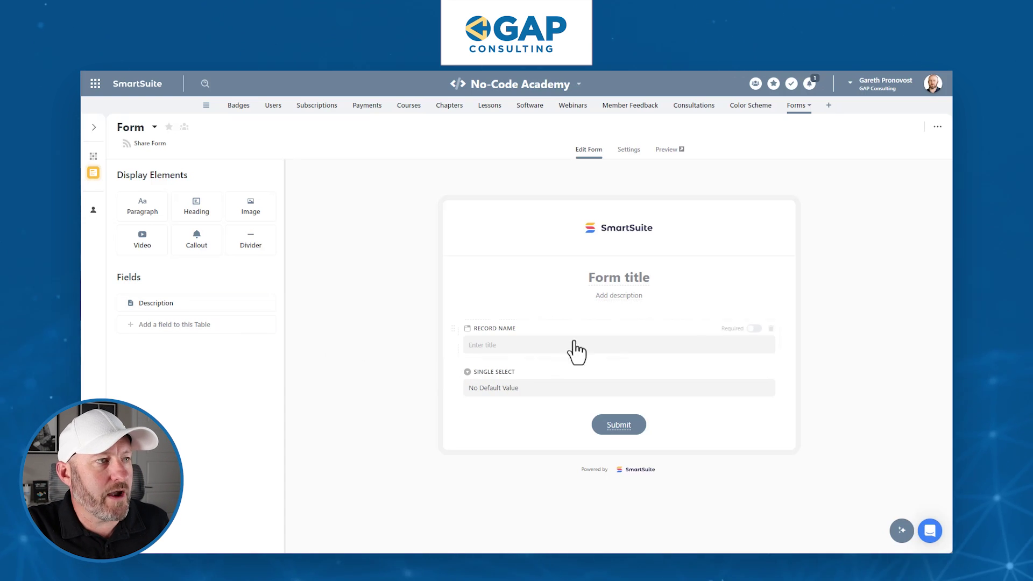
Step: Make Record Name required and switch Single Select to conditional display
left_click(756, 329)
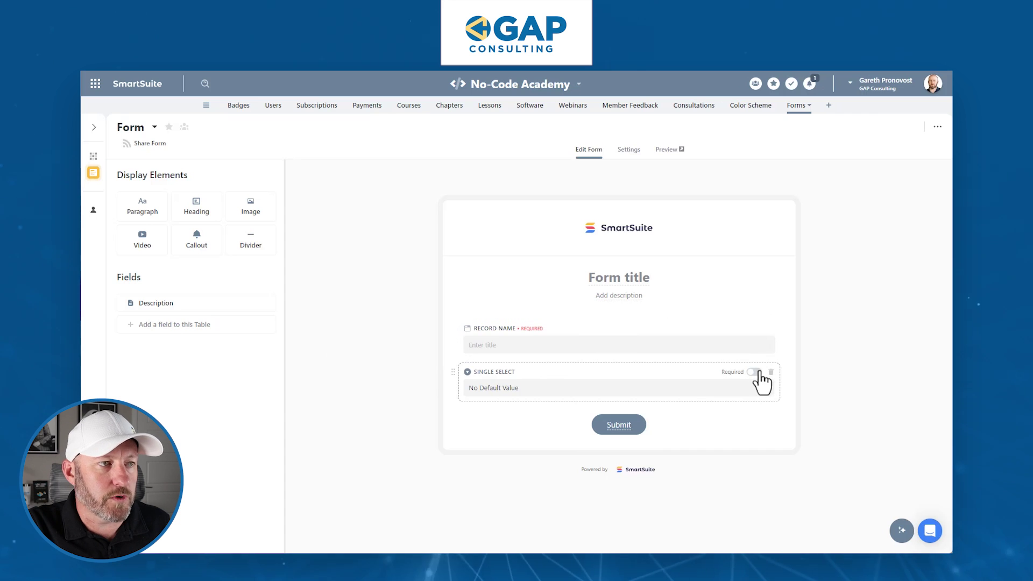
left_click(649, 387)
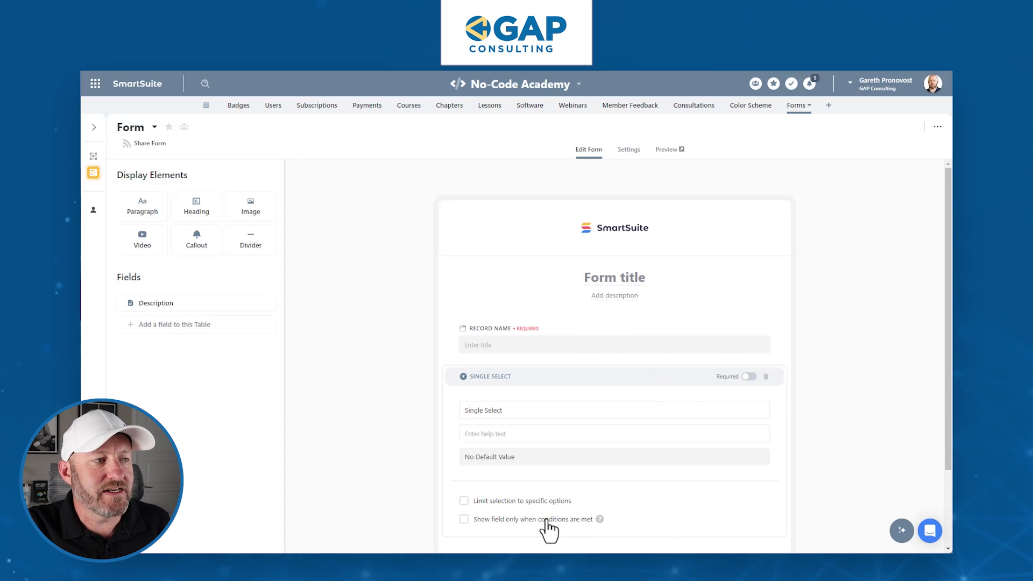
scroll(549, 530, "down", 1)
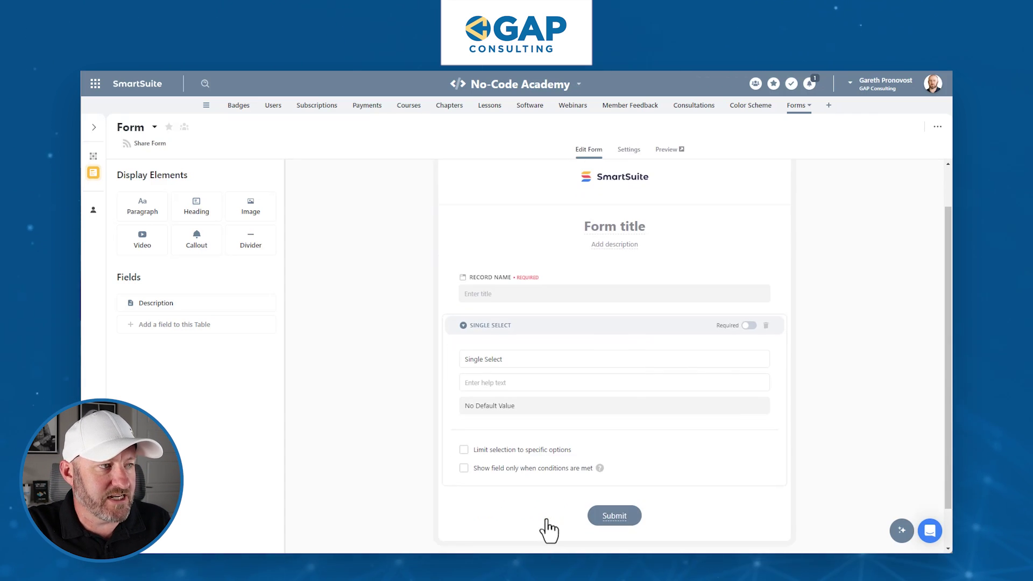
left_click(552, 472)
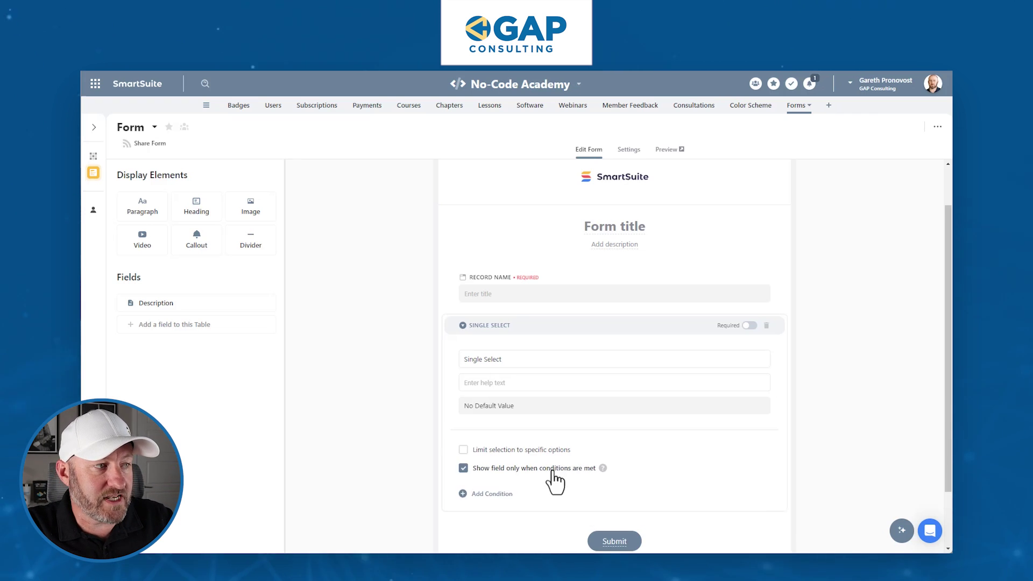
Step: Show Single Select only when Record Name is not empty
left_click(458, 494)
scroll(613, 464, "down", 2)
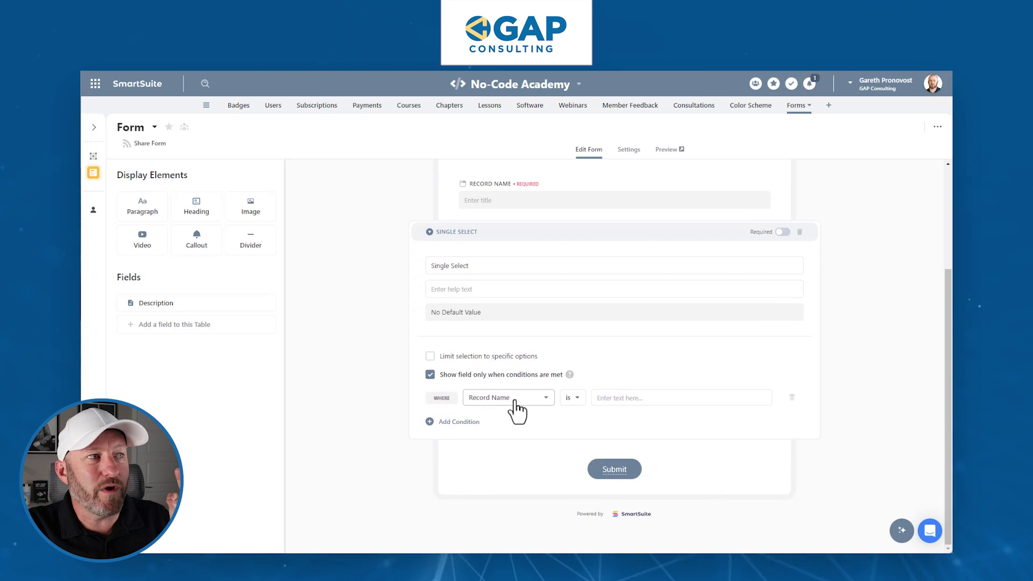
left_click(515, 403)
left_click(515, 419)
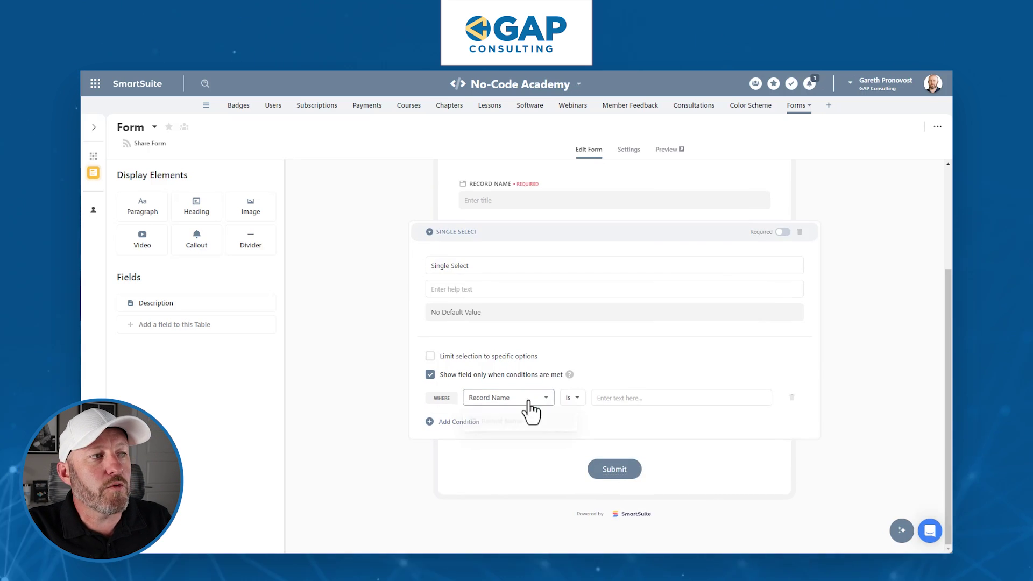
left_click(572, 398)
left_click(587, 471)
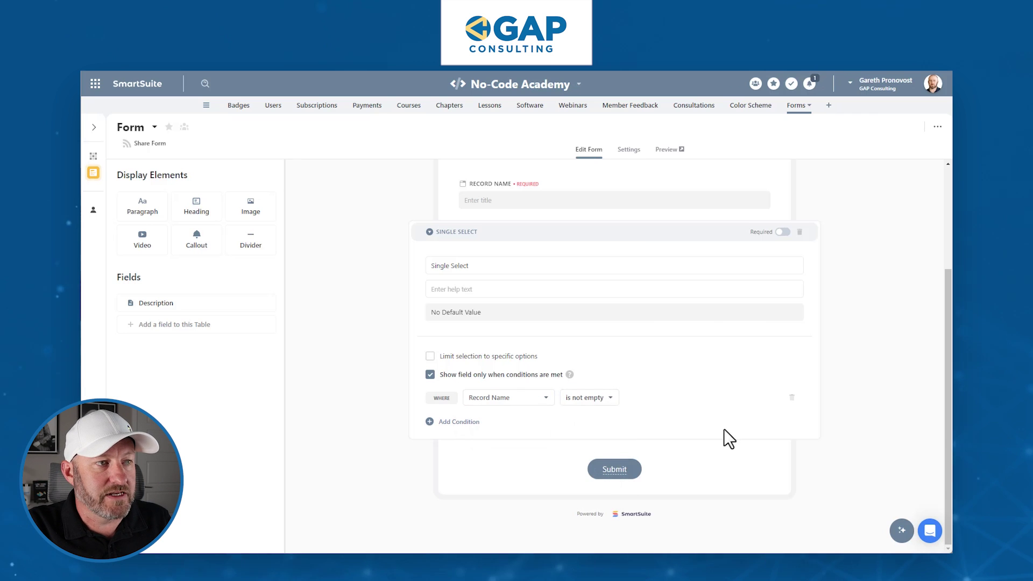
left_click(860, 432)
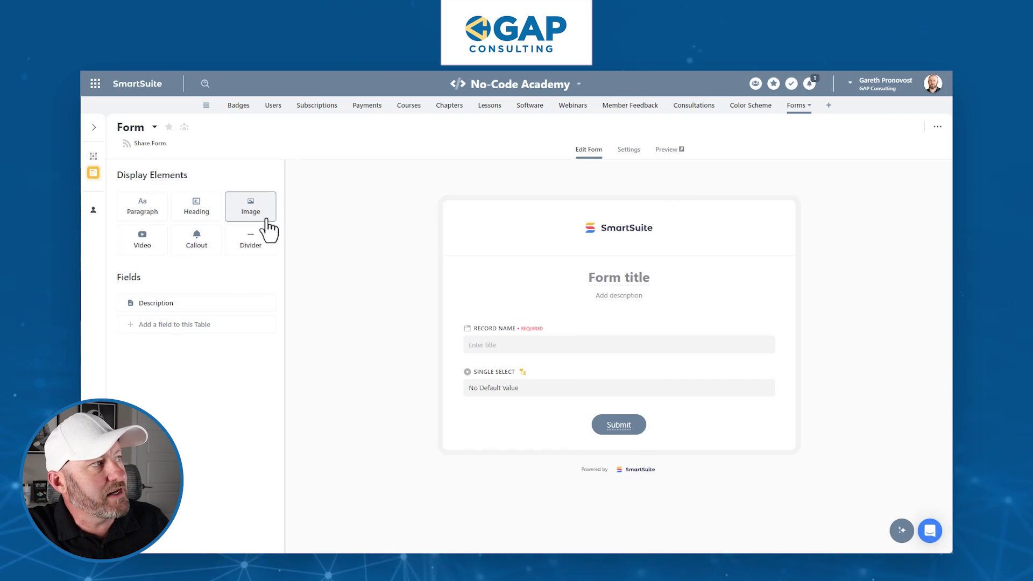
Step: Add the 'About SmartSuite' YouTube video element below Single Select and check its URL
left_click(142, 250)
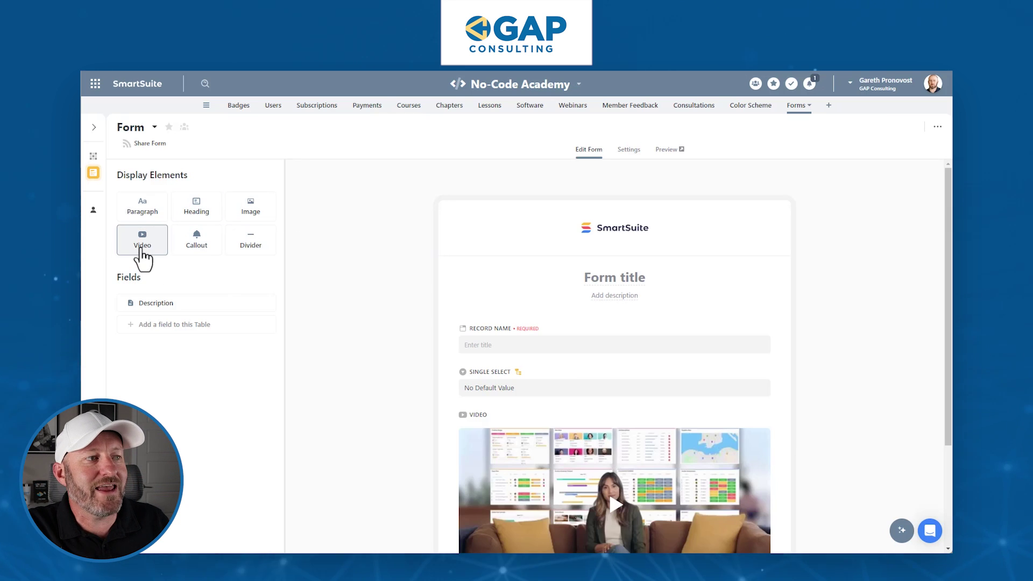
scroll(731, 307, "down", 3)
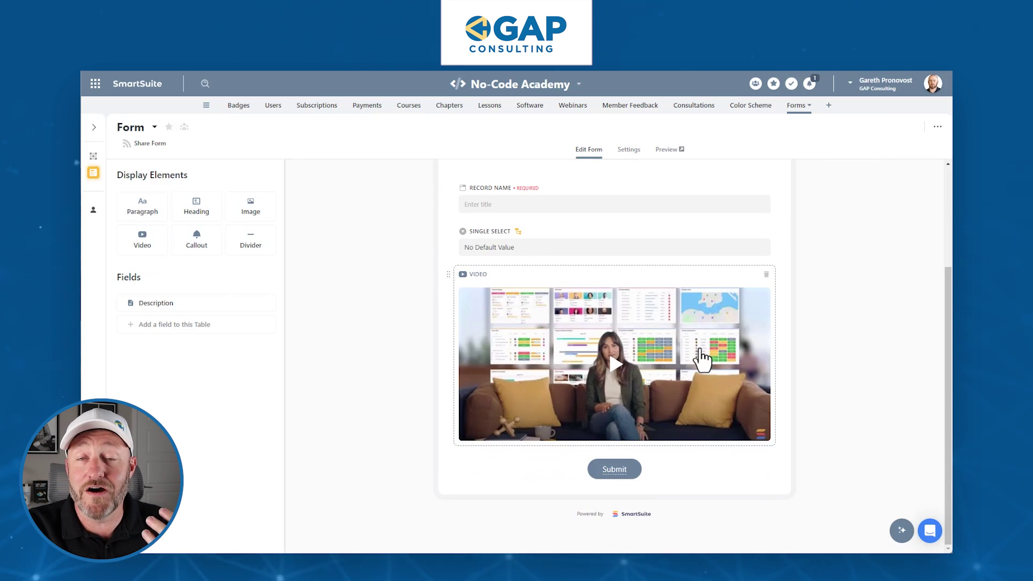
left_click(702, 358)
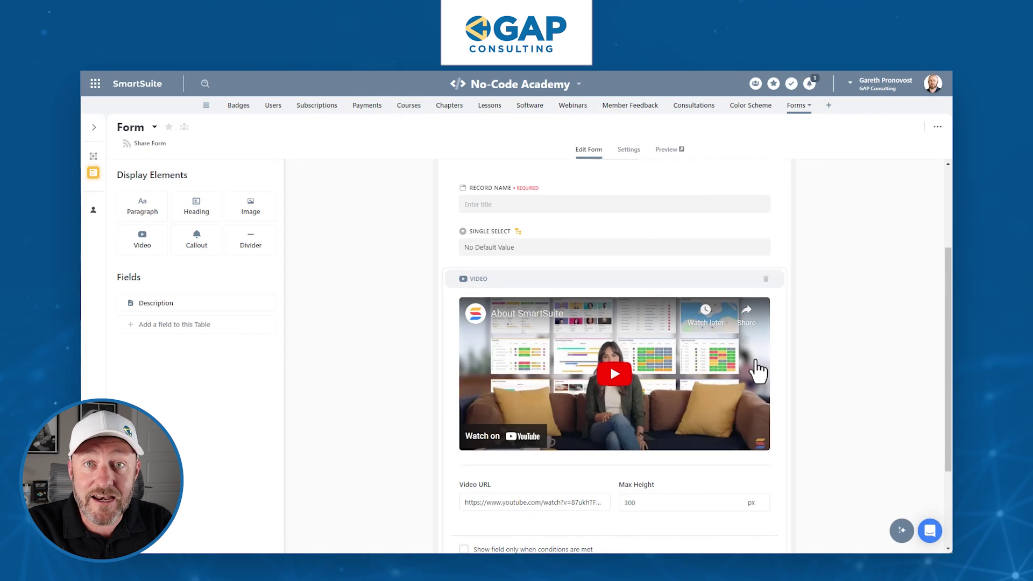
scroll(750, 369, "down", 3)
triple_click(553, 375)
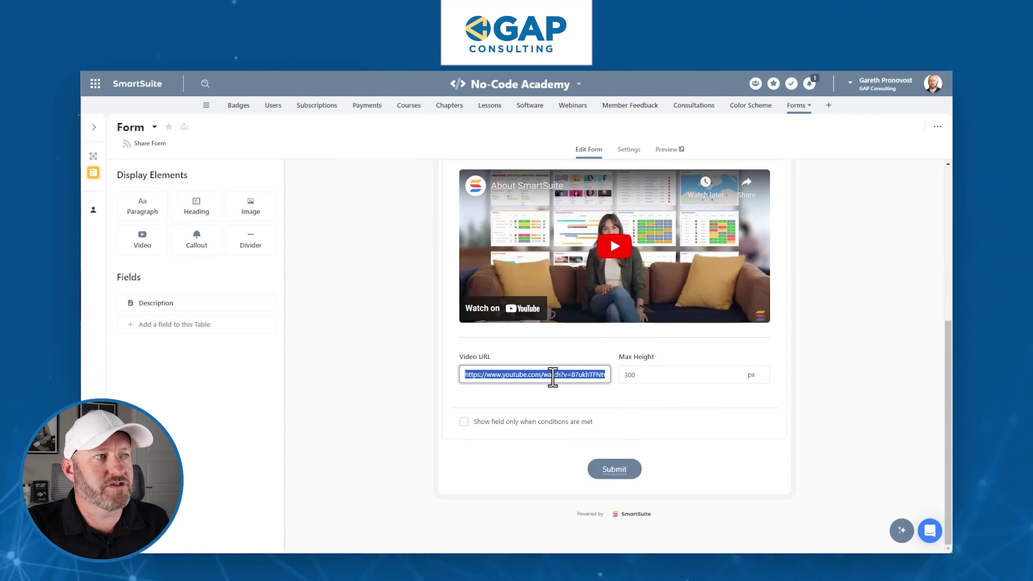
Step: Set the video's max height to 300 px and enable conditional display
scroll(543, 258, "up", 1)
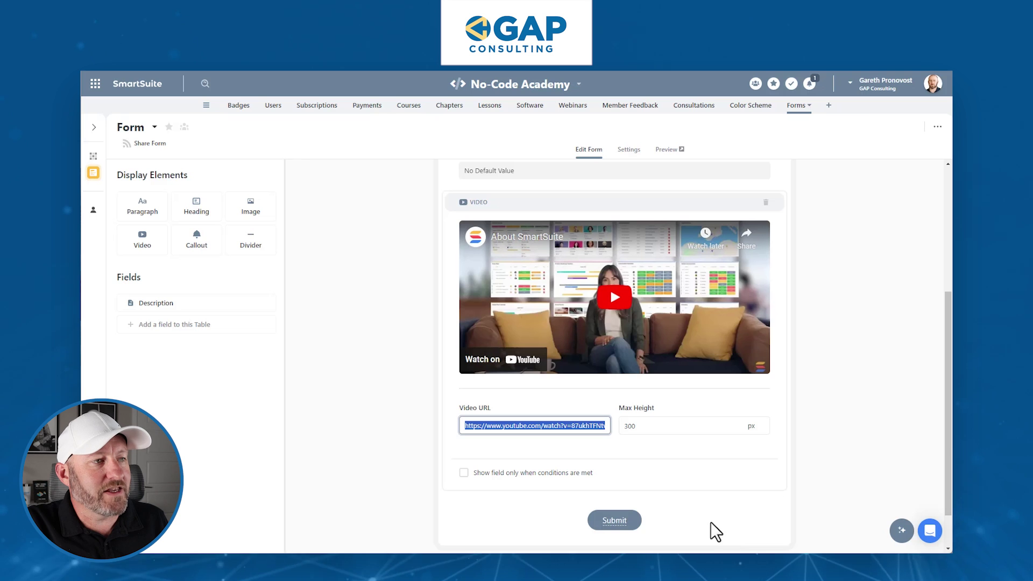
double_click(647, 425)
type("50")
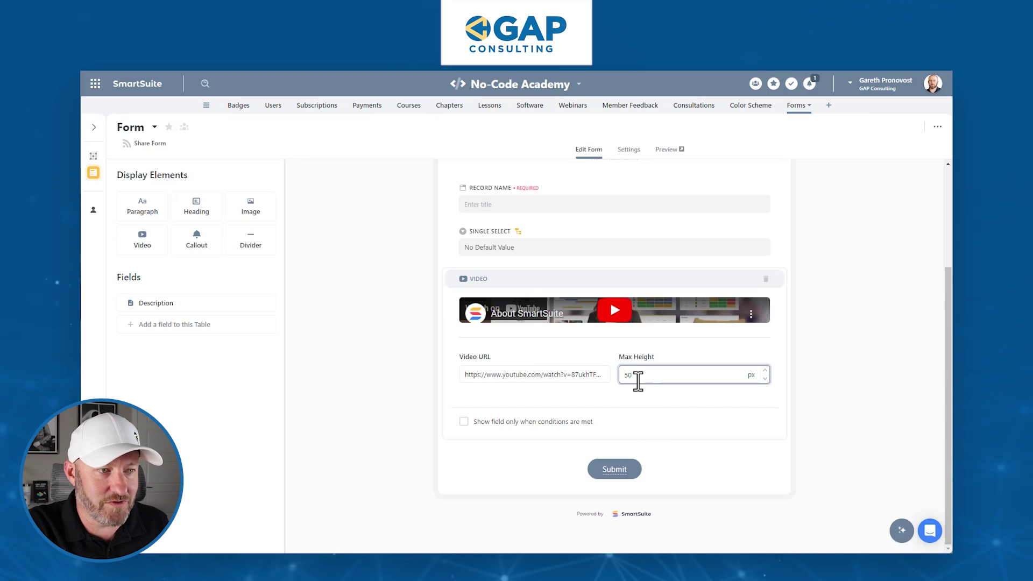
key("BackSpace")
key("BackSpace")
type("300")
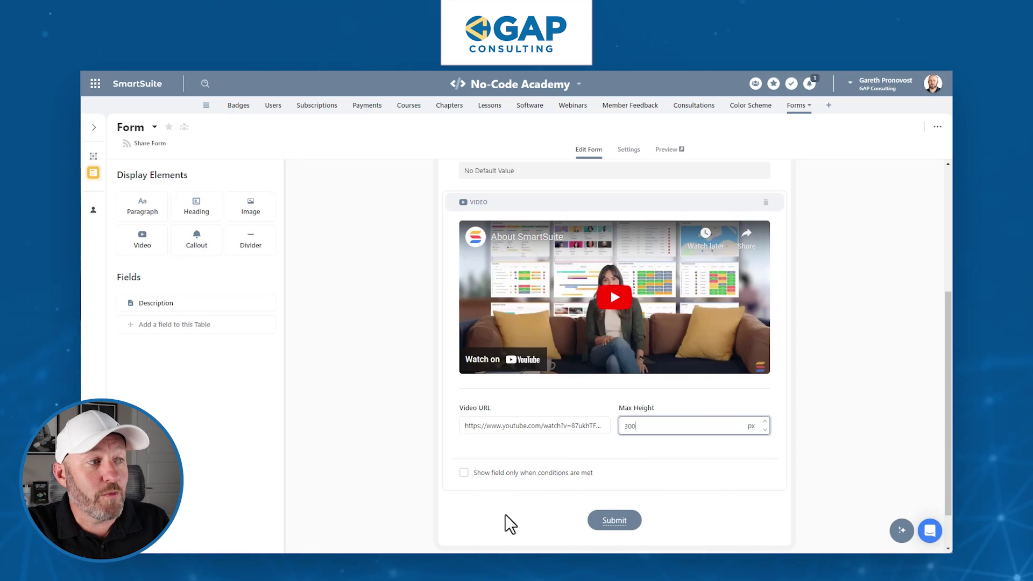
left_click(501, 473)
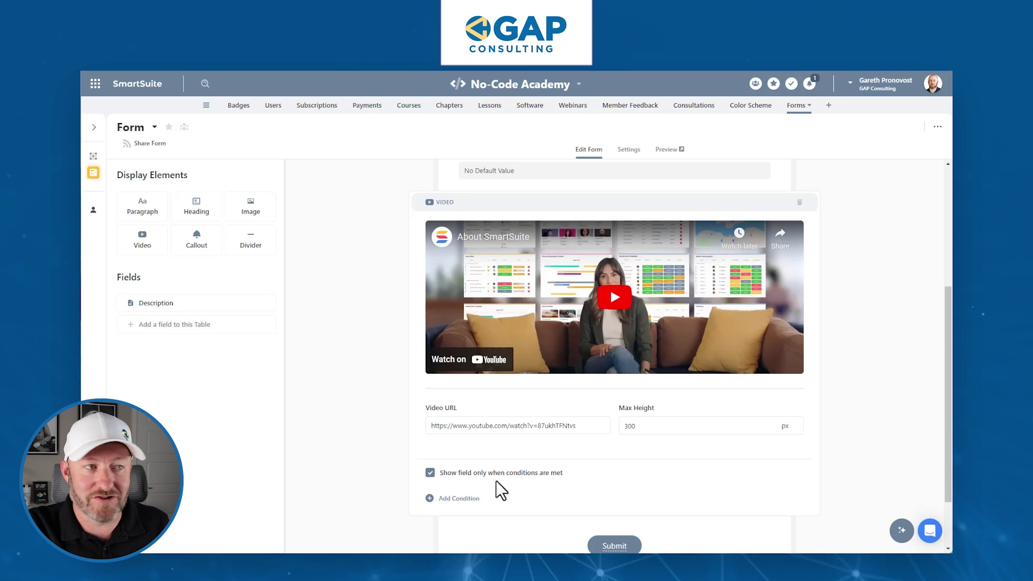
Step: Show the video only when Single Select is not empty
left_click(464, 499)
left_click(487, 498)
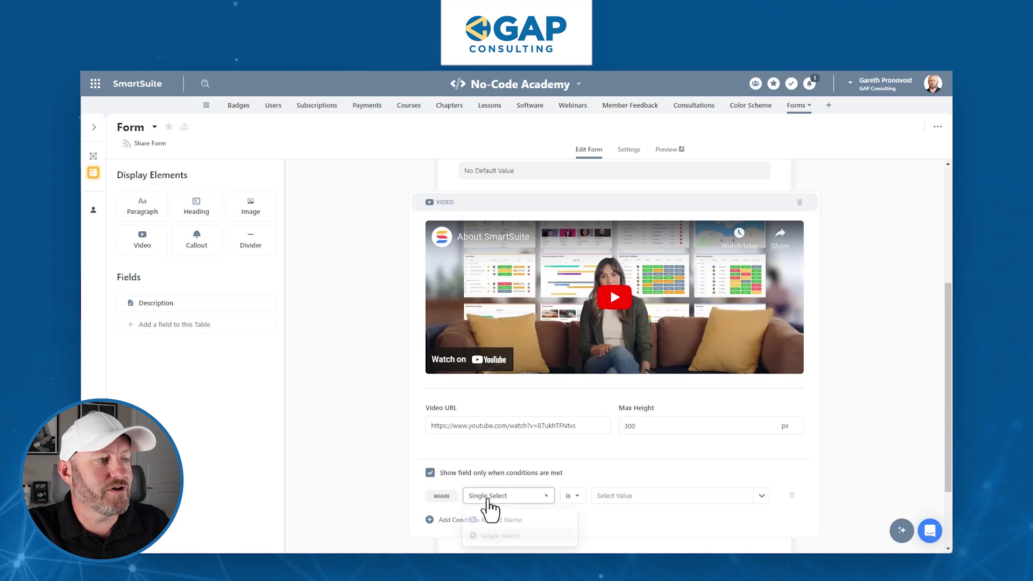
left_click(498, 531)
left_click(572, 496)
left_click(586, 475)
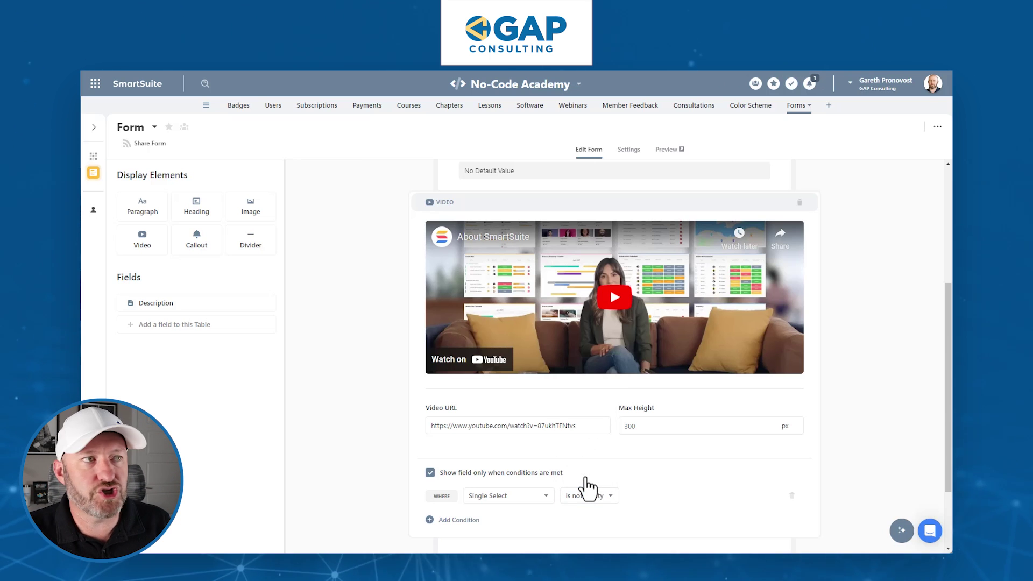
left_click(840, 347)
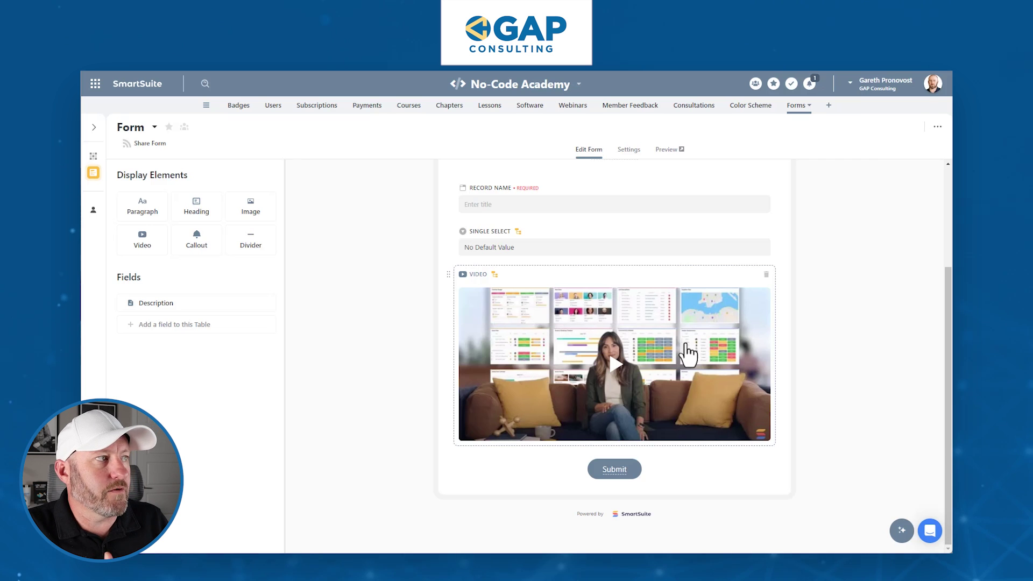
Step: Add an image element to the form, keeping its default purple picture
left_click(258, 214)
scroll(382, 401, "down", 2)
left_click(625, 390)
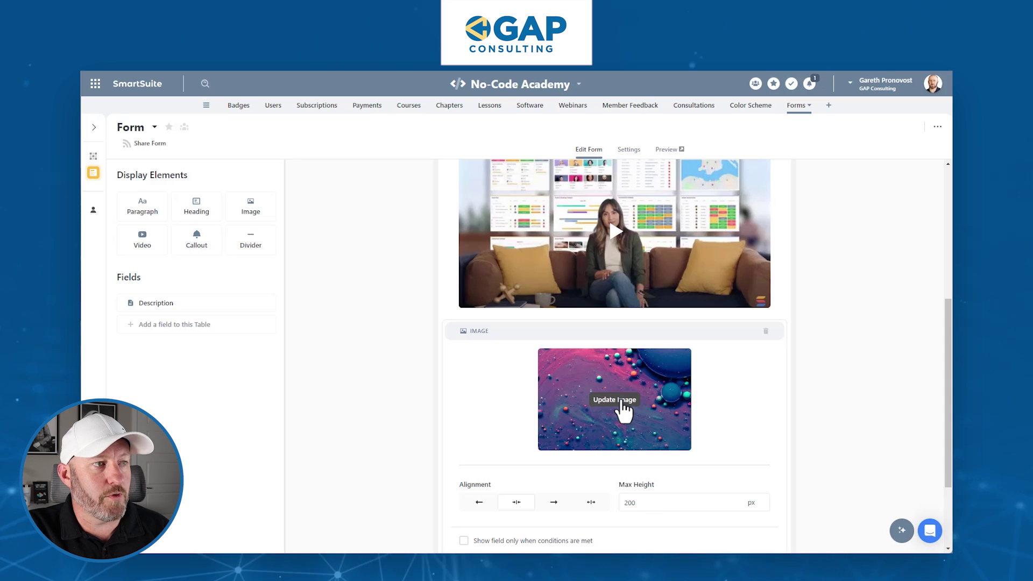
left_click(619, 410)
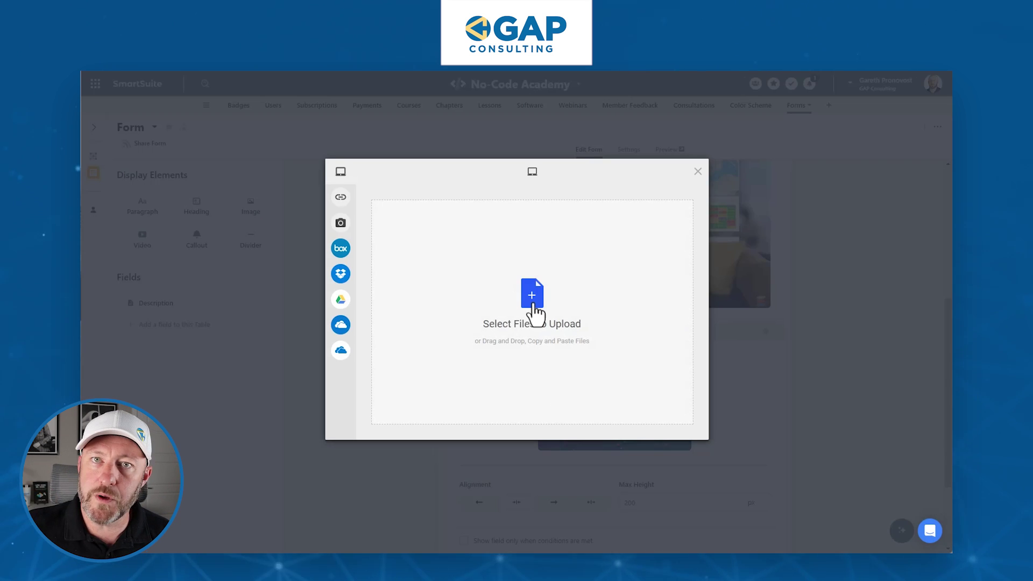
left_click(699, 172)
Step: Set the image to Cover alignment and move it above Record Name
scroll(818, 425, "down", 2)
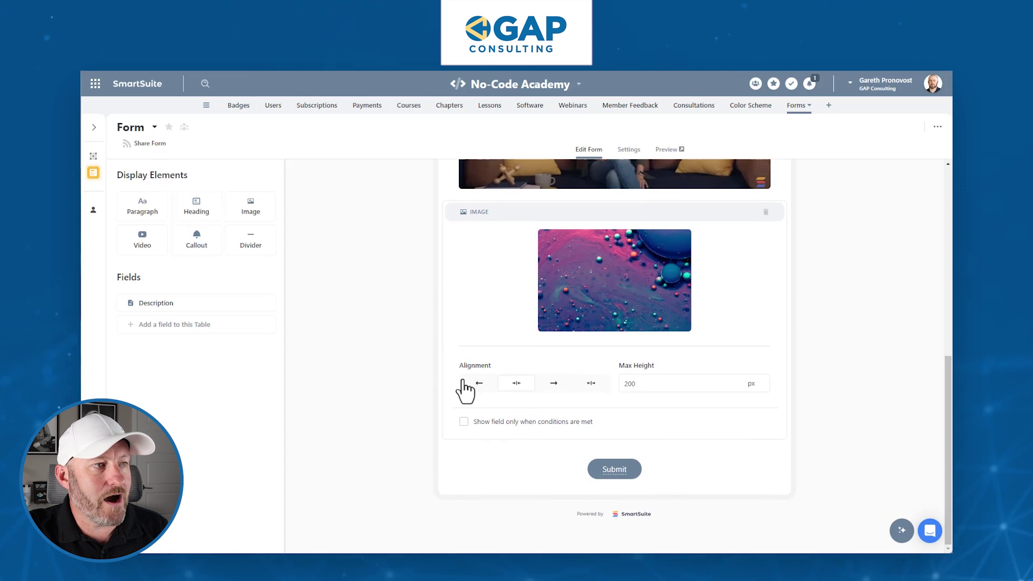
left_click(591, 384)
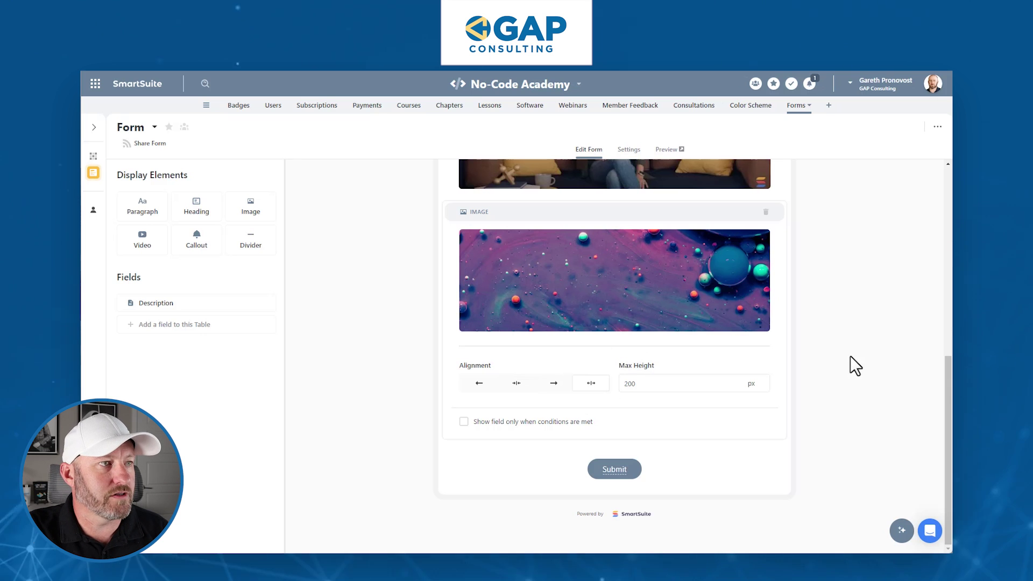
scroll(803, 392, "up", 2)
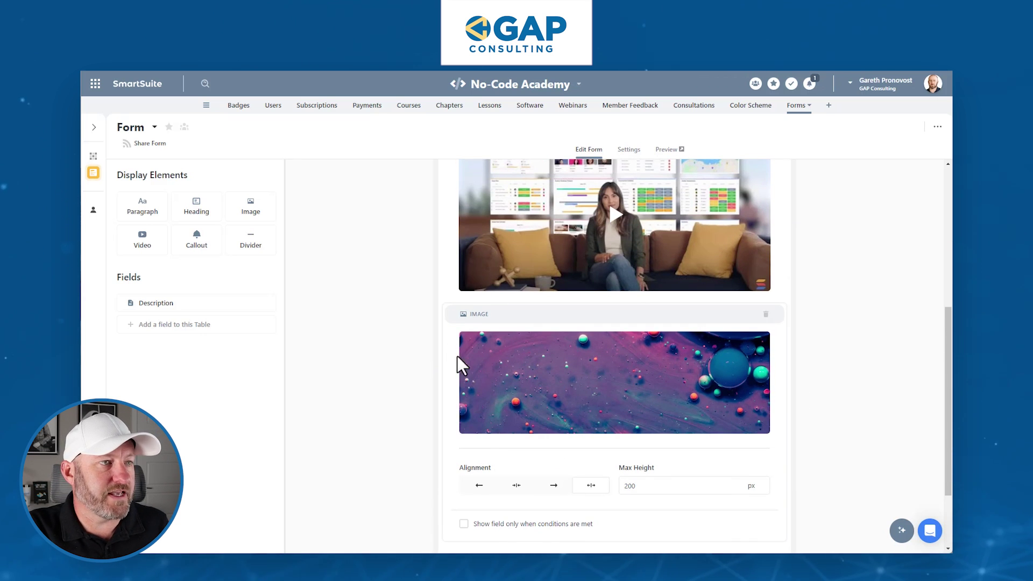
left_click(851, 364)
left_click_drag(618, 365, 619, 178)
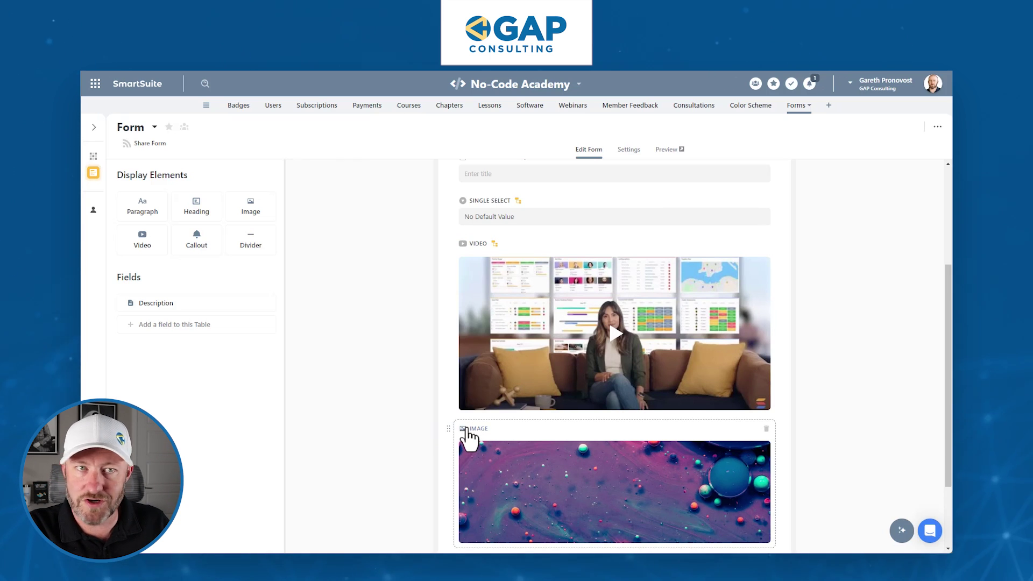
left_click_drag(449, 428, 448, 327)
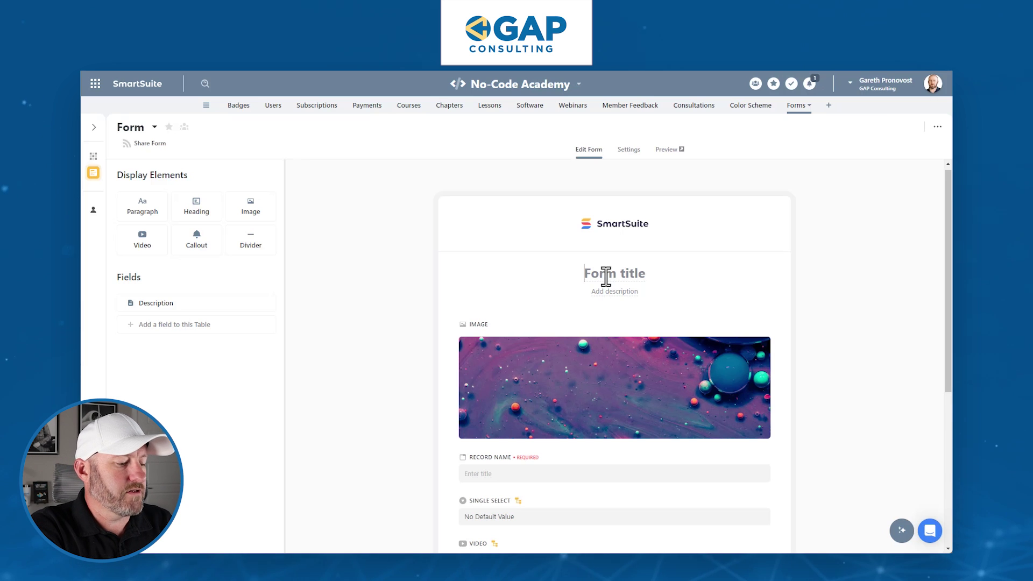
Step: Title the form 'Form here' with the description 'description here'
type("Form here")
key("Tab")
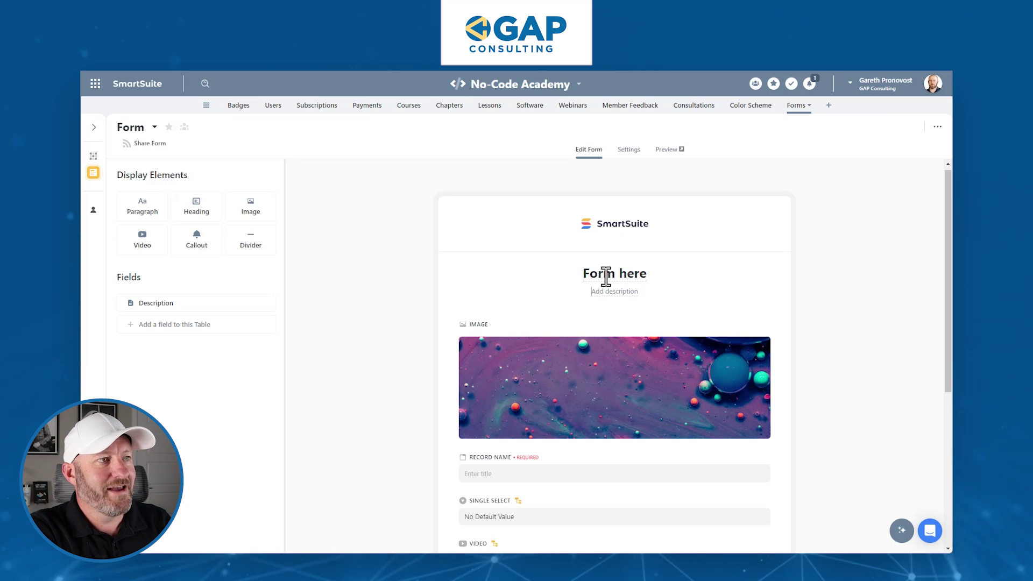
type("description here")
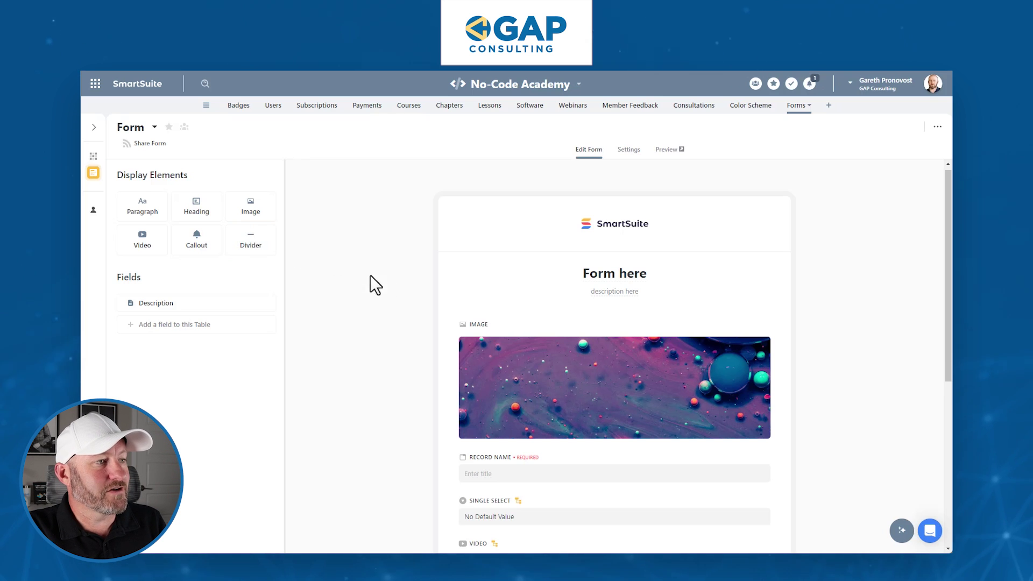
Step: Place a Divider on the form between Record Name and Single Select
scroll(411, 355, "down", 5)
left_click_drag(450, 477, 498, 276)
left_click(519, 265)
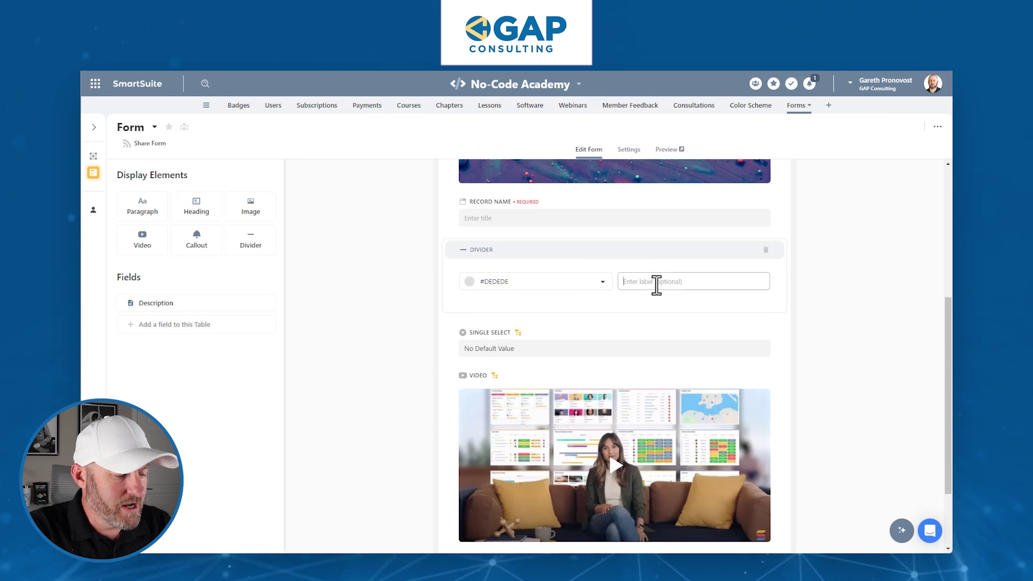
Step: Label the divider 'TEXT HERE' and change its colour to blue #3A86FF
type("TEXT HERE")
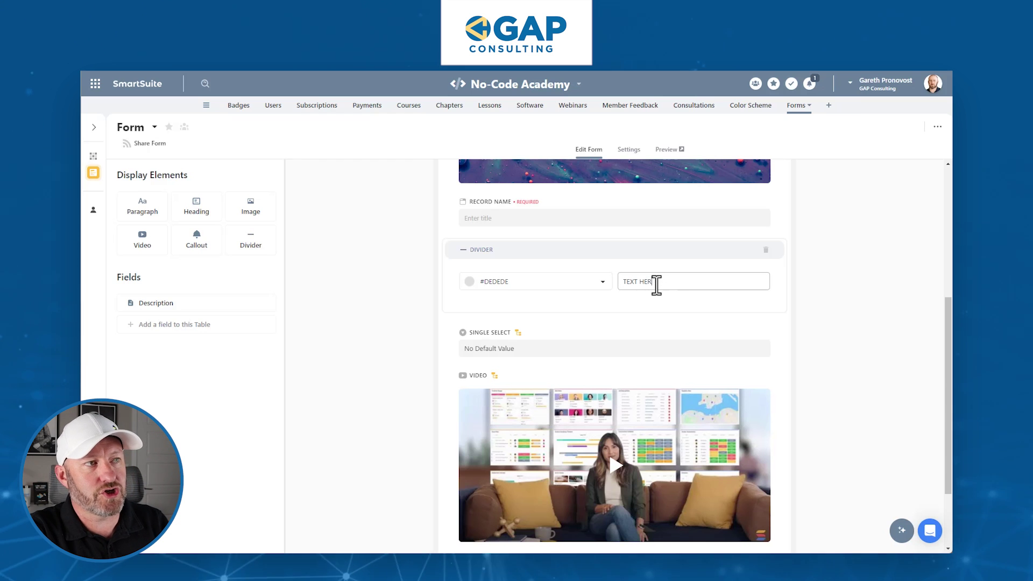
double_click(512, 281)
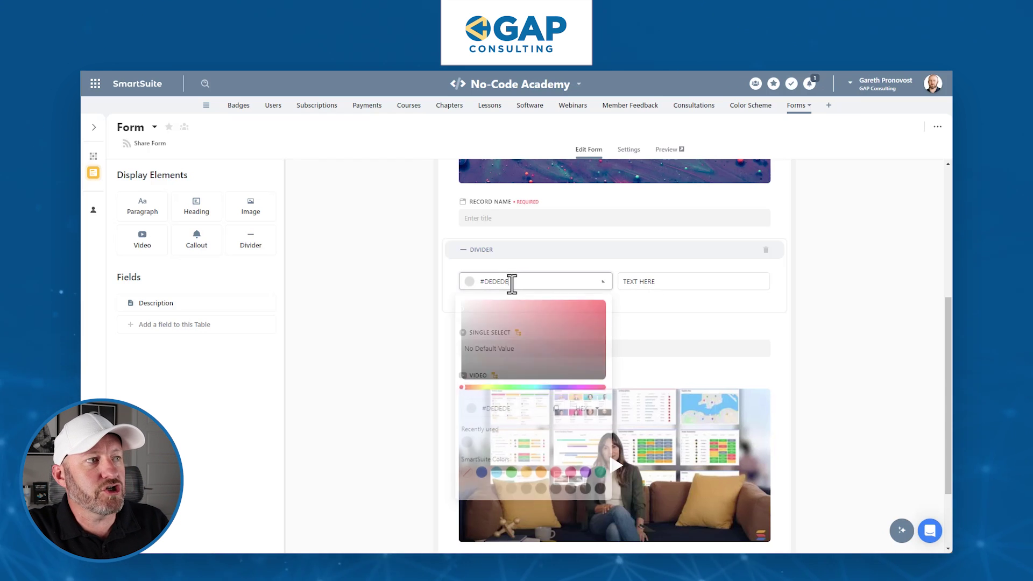
left_click(482, 471)
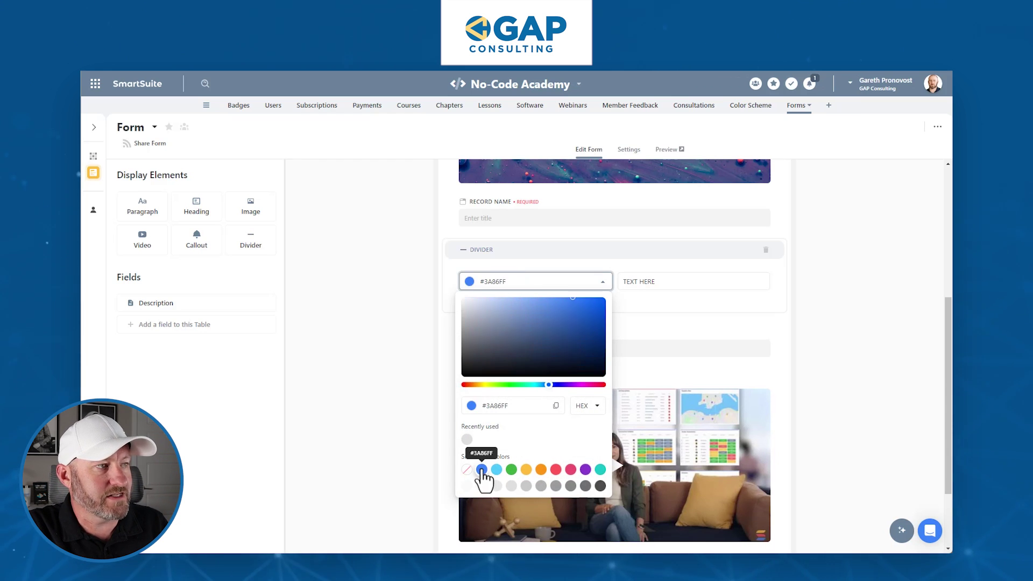
left_click(390, 357)
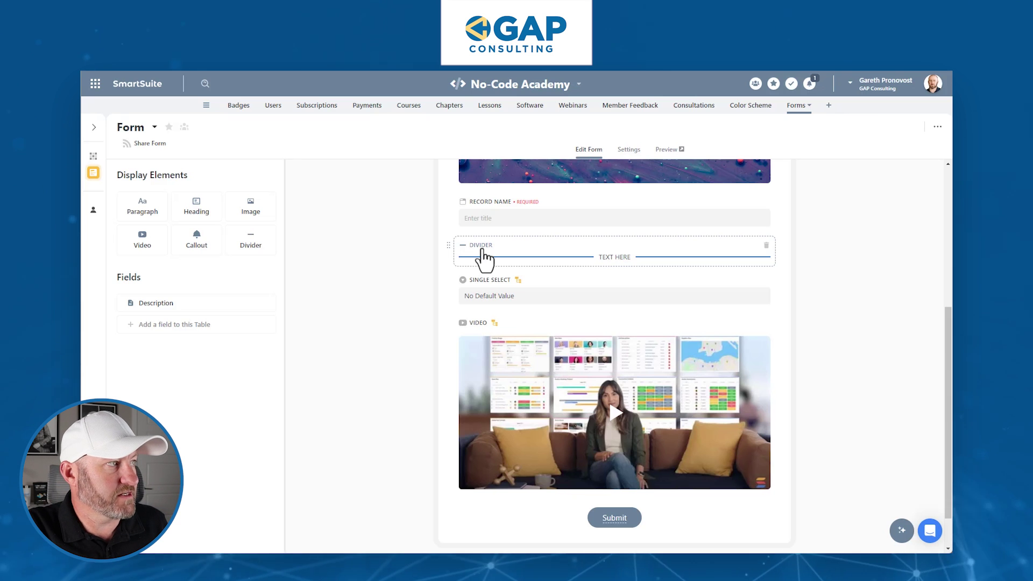
Step: Add a Warning-type callout element to the form below the video
left_click(193, 253)
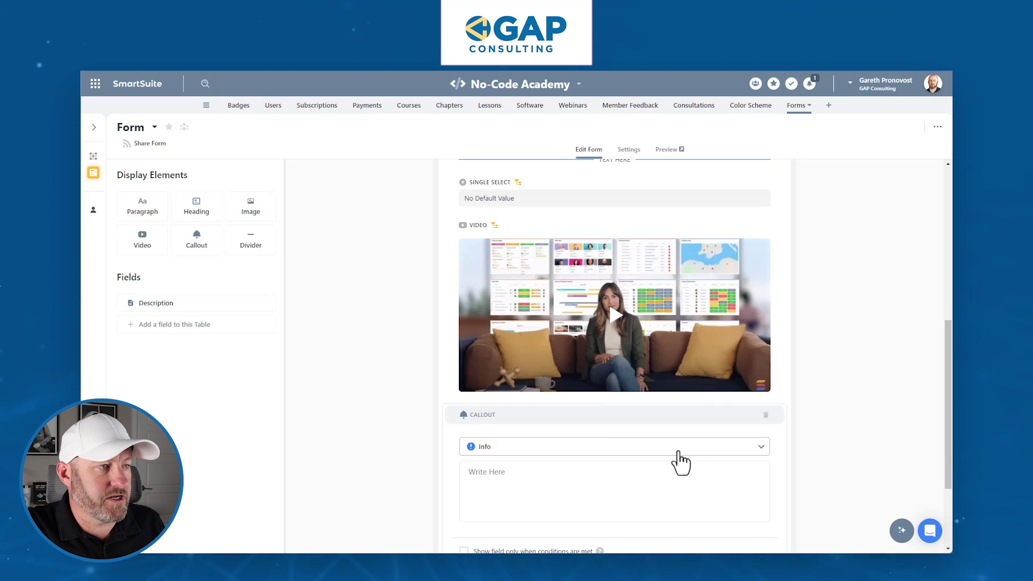
left_click(679, 452)
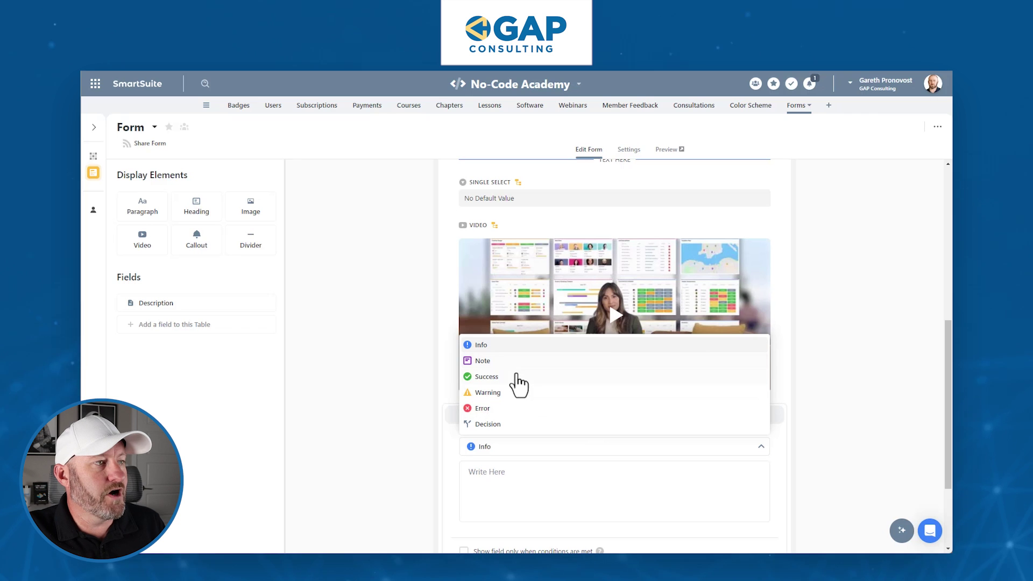
left_click(521, 393)
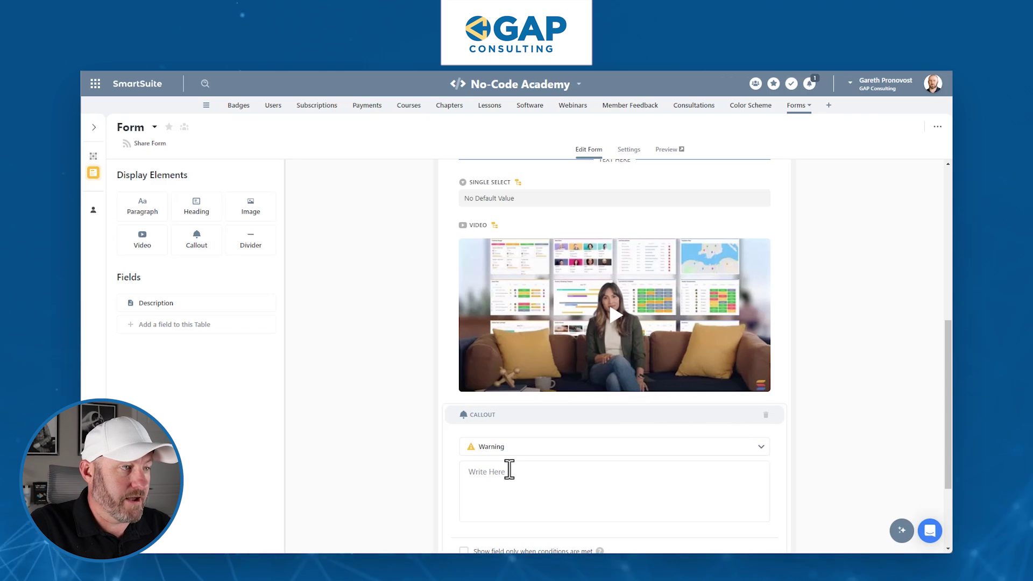
Step: Show the callout only when Single Select is Option 2, reading 'This is a strange option'
scroll(488, 471, "down", 2)
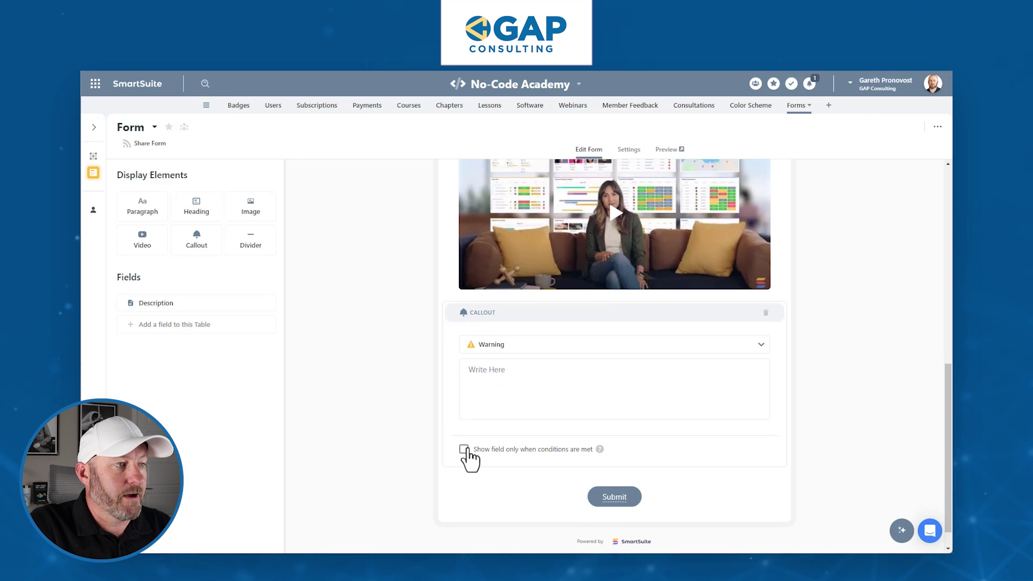
left_click(464, 449)
left_click(486, 474)
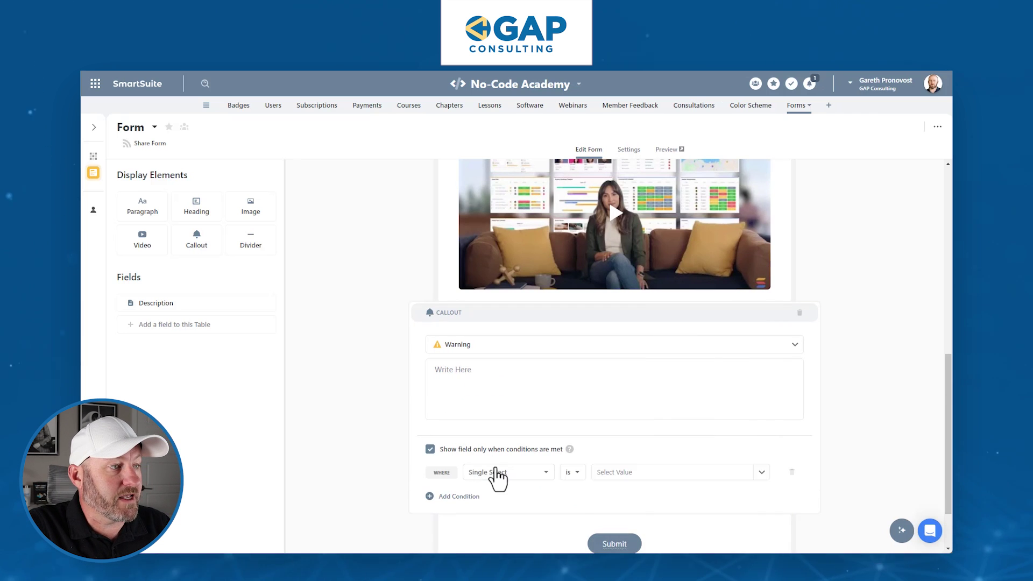
left_click(492, 473)
left_click(547, 509)
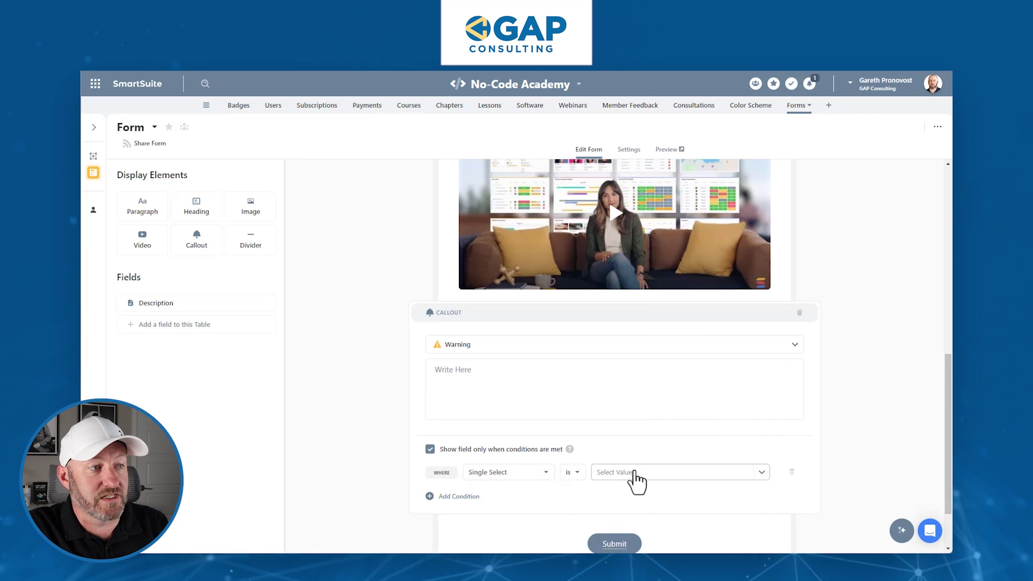
left_click(637, 473)
left_click(644, 515)
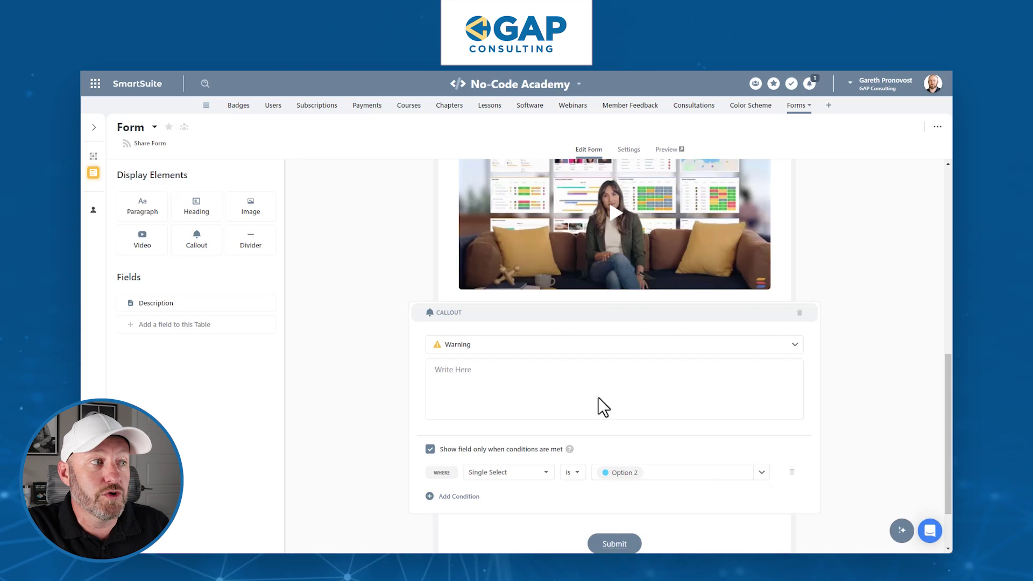
type("This is a strange option")
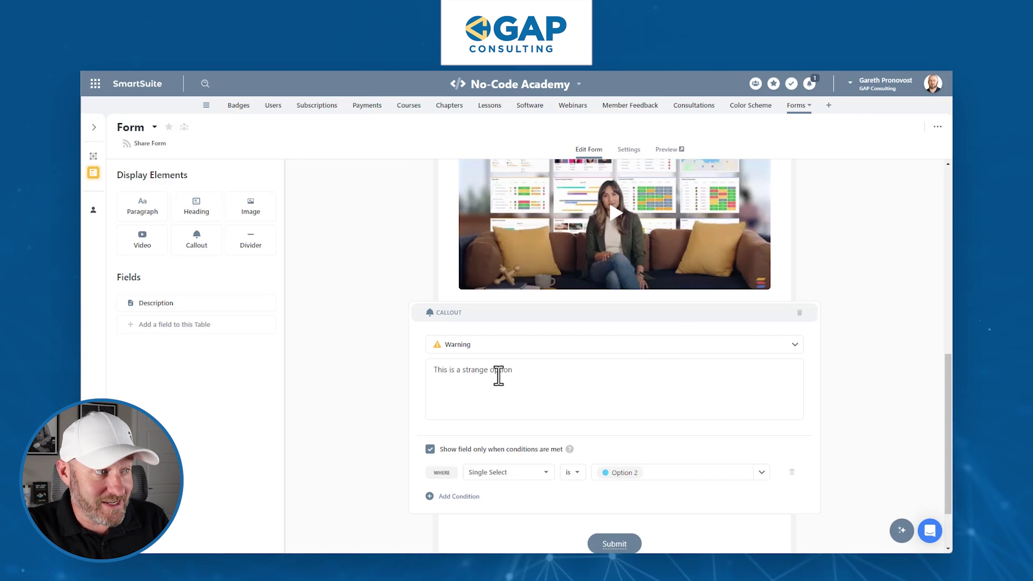
left_click(887, 396)
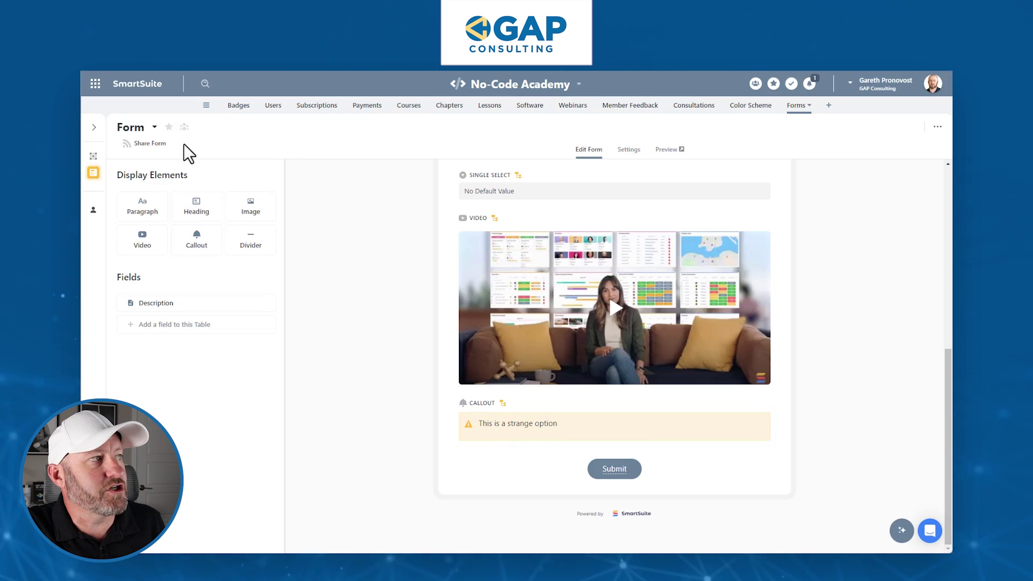
Step: Share the form with a public link and embed code, then preview it
left_click(154, 144)
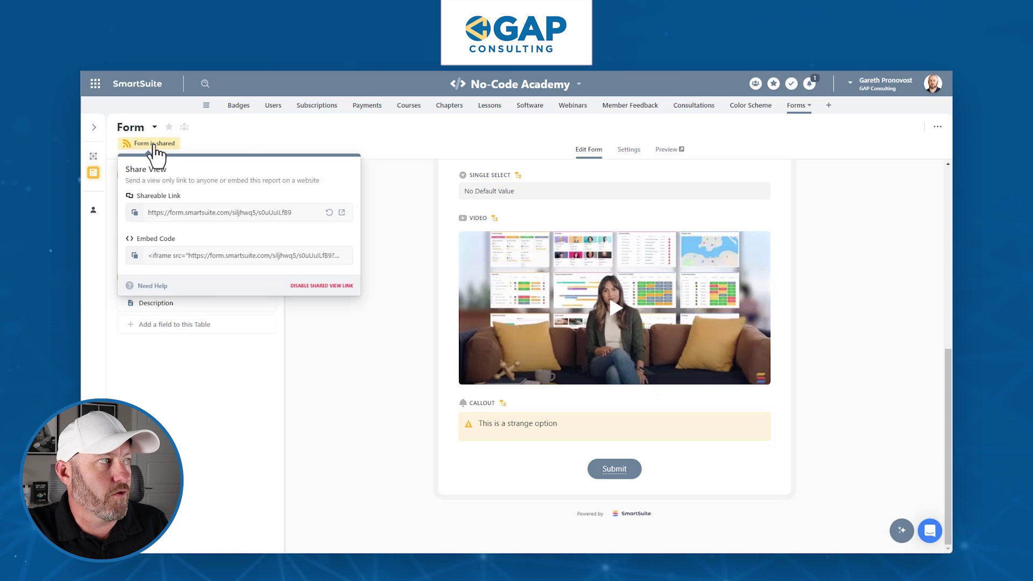
left_click(154, 144)
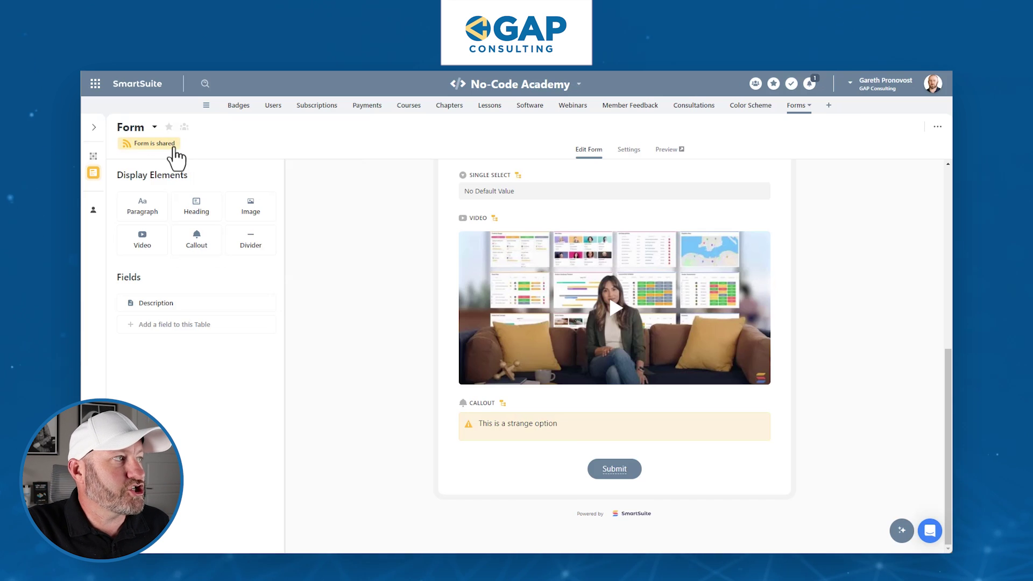
left_click(176, 149)
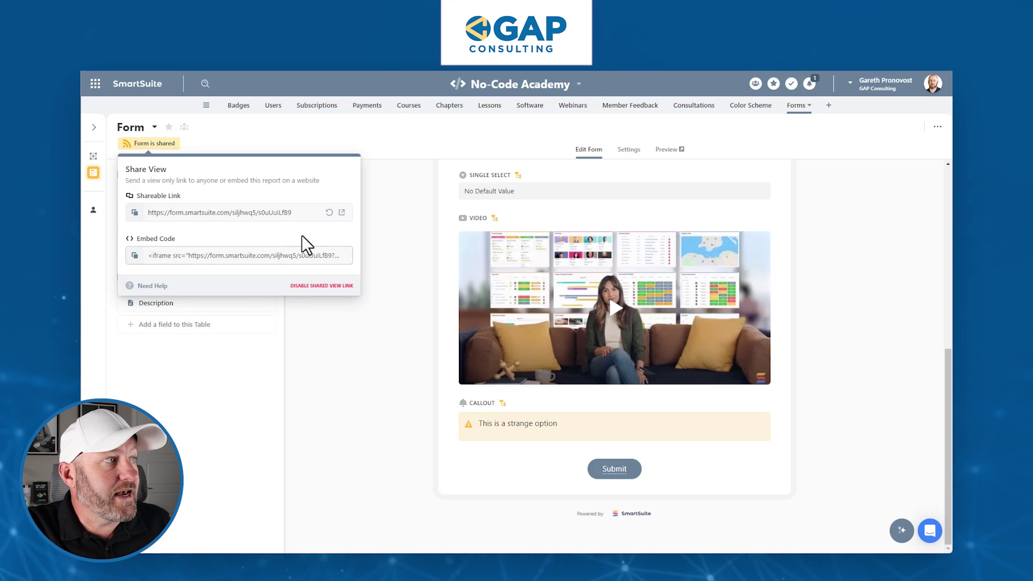
left_click(667, 150)
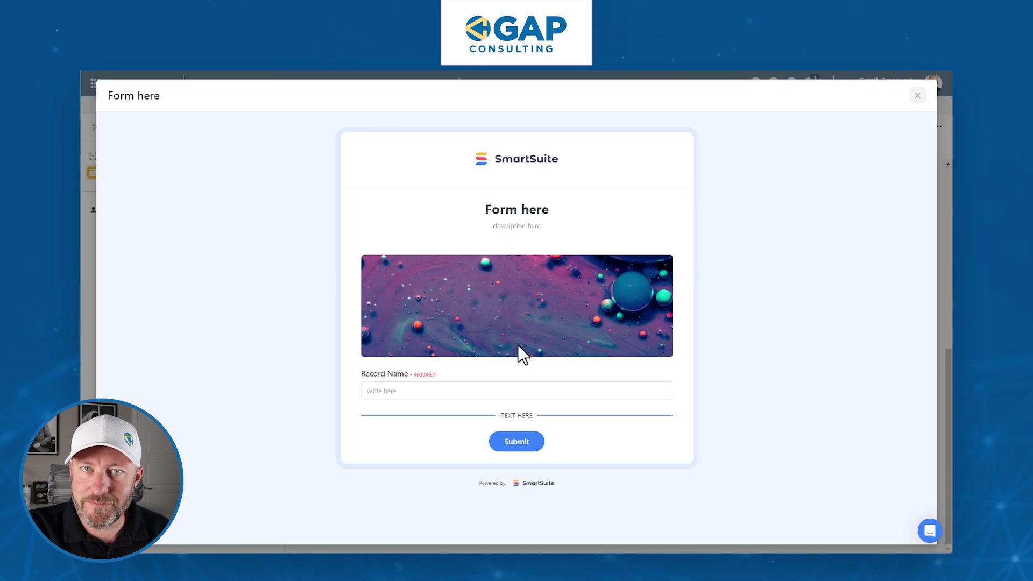
Step: Enter Record Name 'Name', choose Option 1, and play then pause the revealed video
left_click(424, 390)
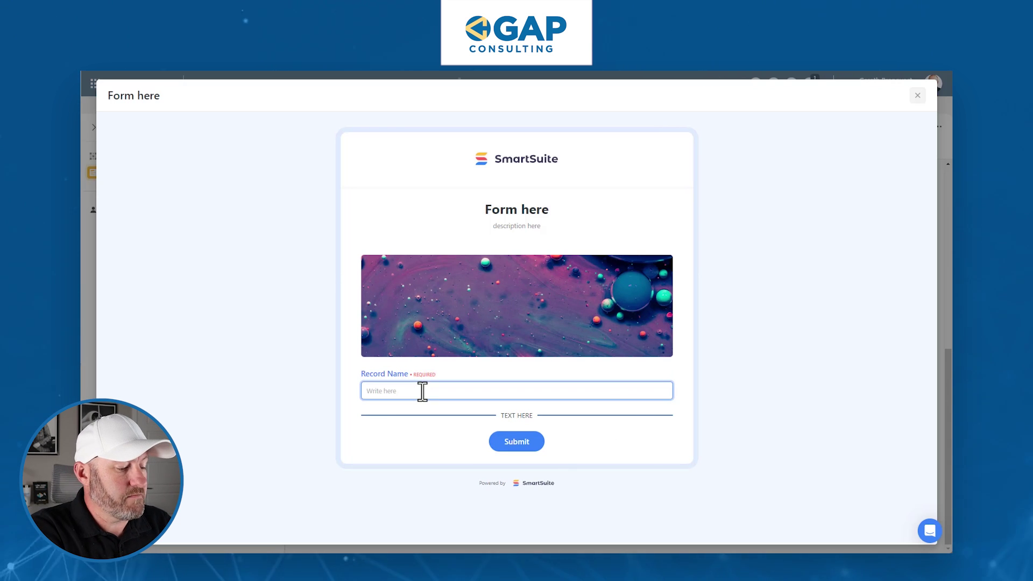
type("Name")
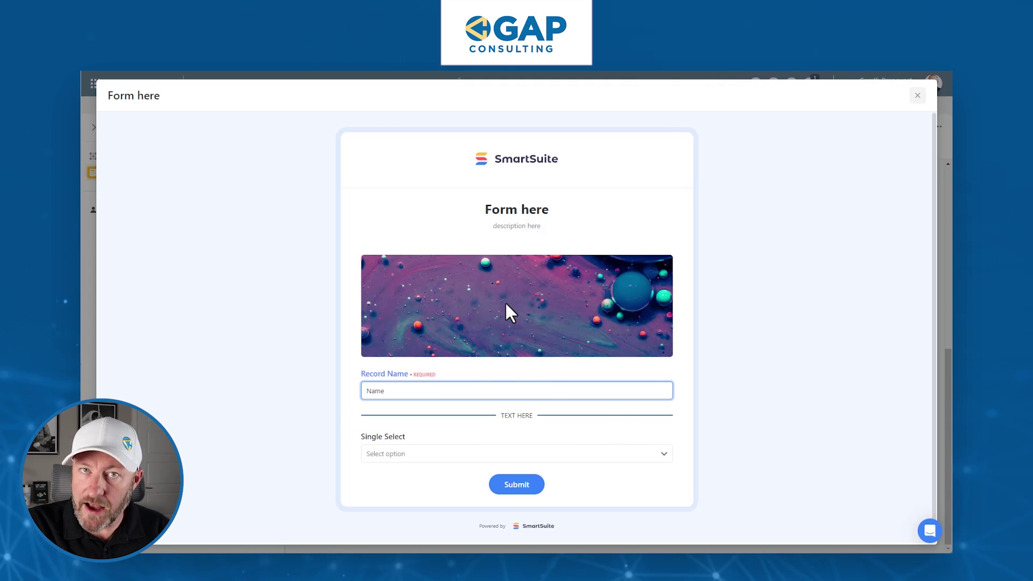
left_click(433, 454)
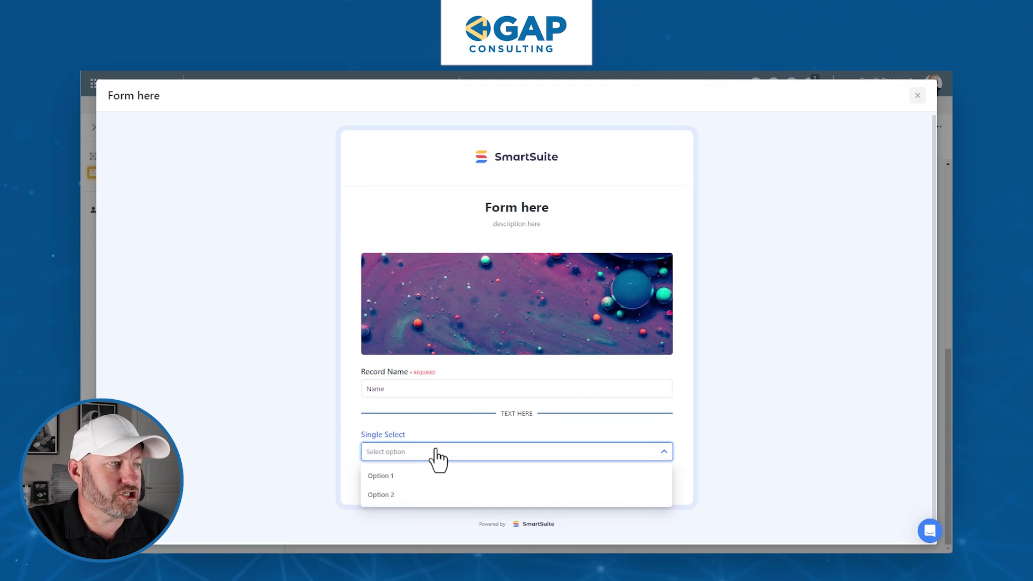
left_click(437, 478)
scroll(760, 327, "down", 3)
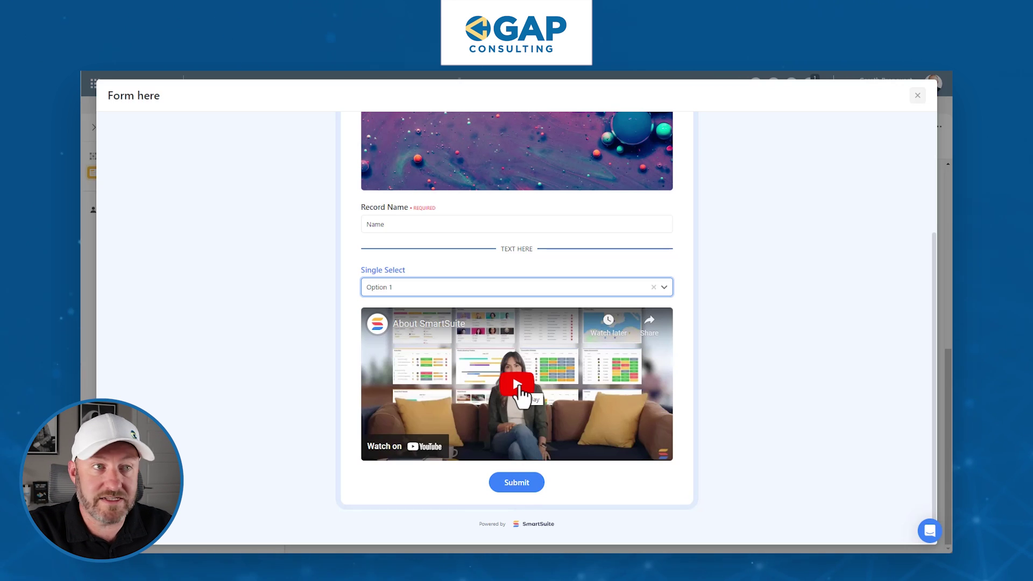
left_click(519, 385)
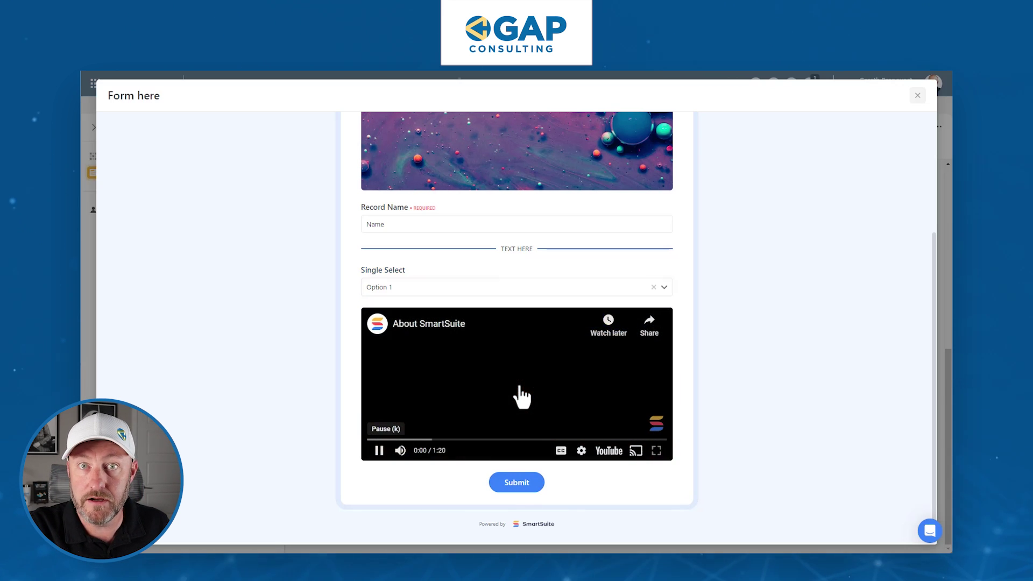
left_click(379, 451)
Step: Switch Single Select to Option 2 to reveal the warning, then submit the form
left_click(411, 292)
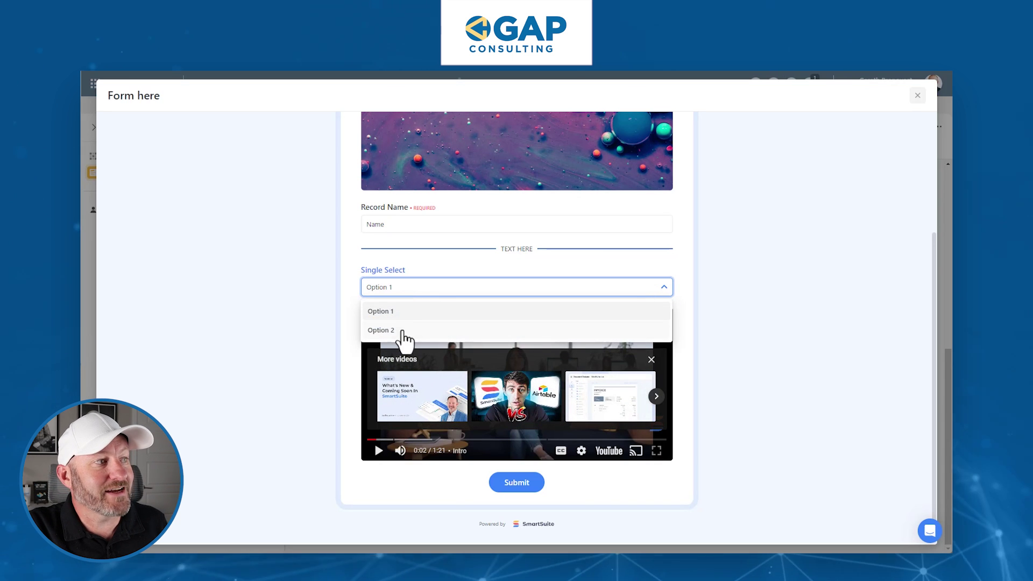
left_click(406, 331)
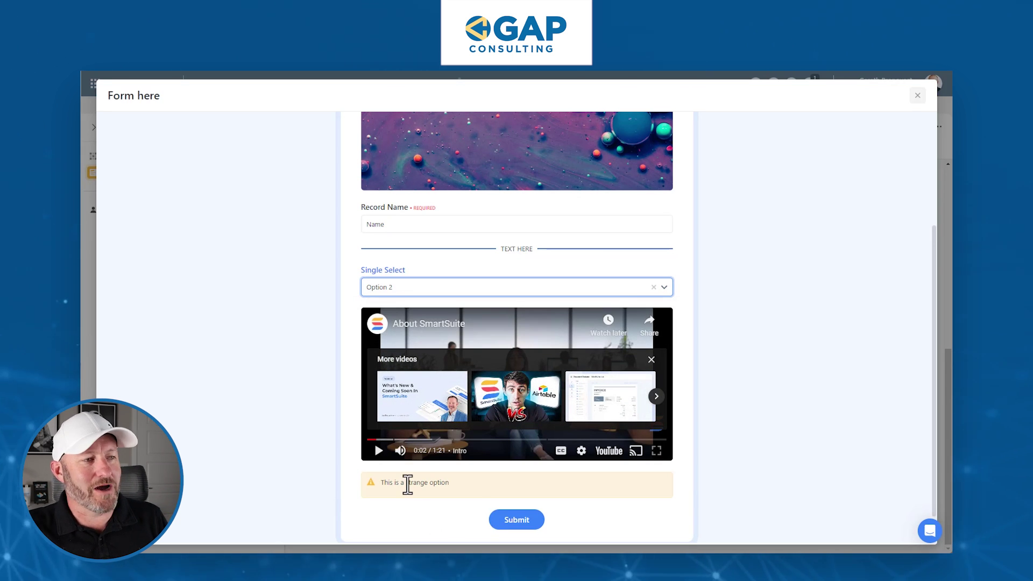
left_click(521, 525)
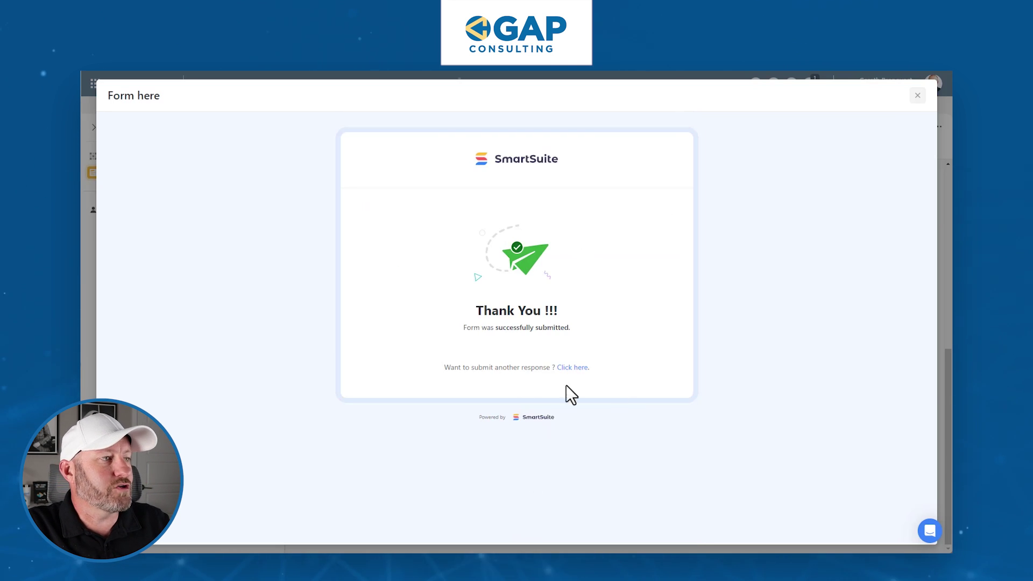
Step: In Grid View, check record #002 'Name' with Option 2, created Jul 18, 2024
left_click(919, 96)
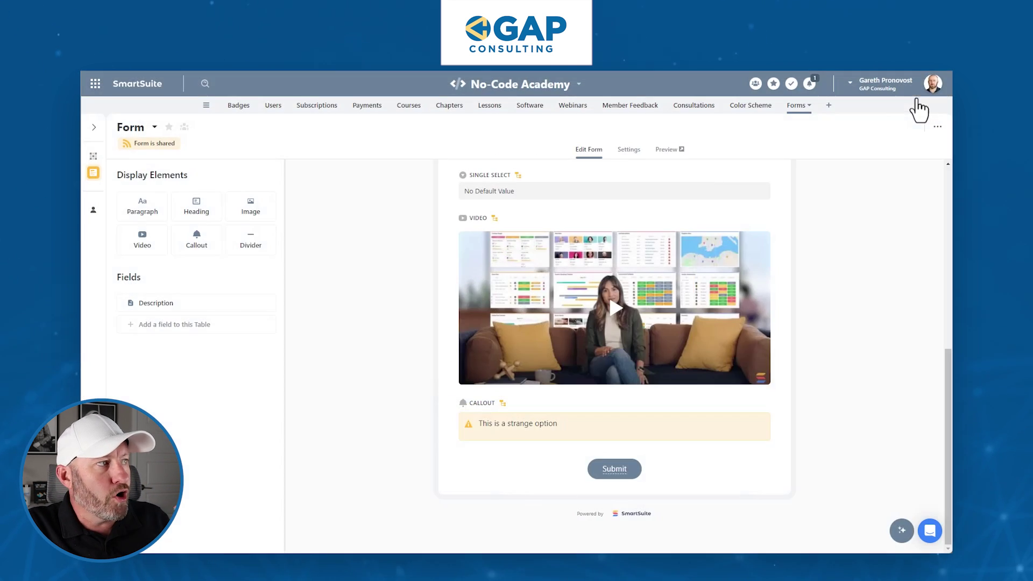
left_click(93, 157)
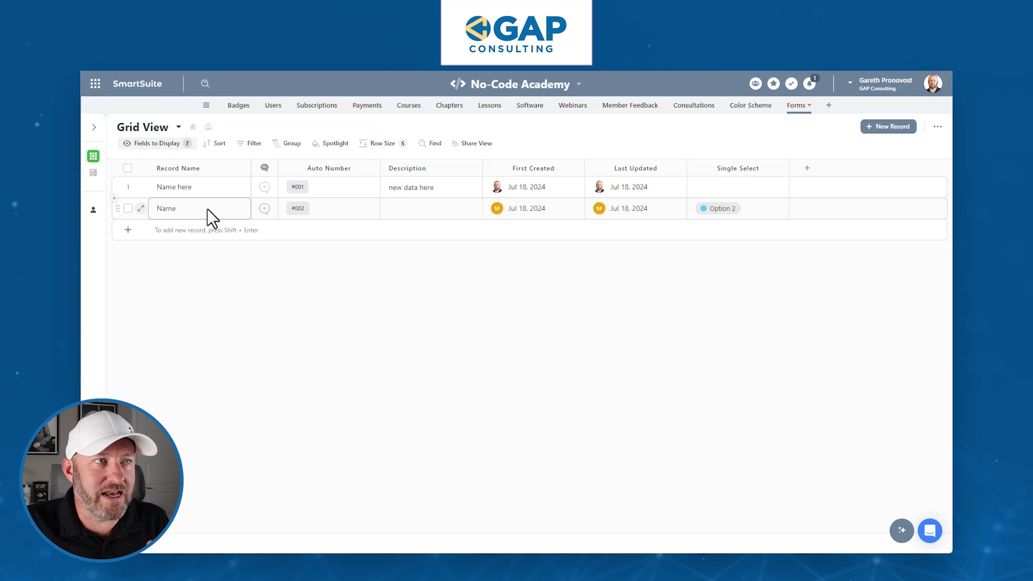
left_click(208, 209)
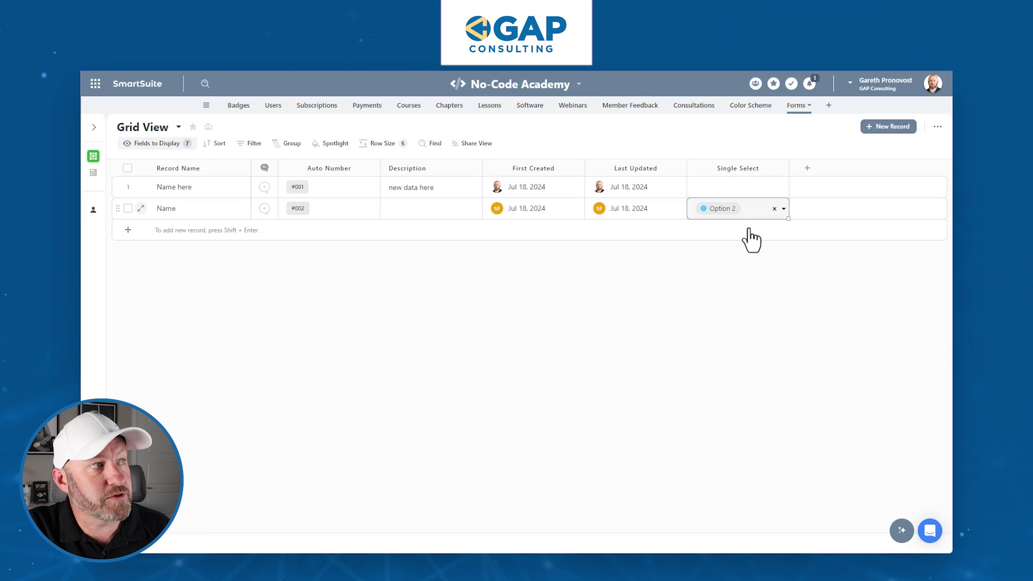
left_click(648, 324)
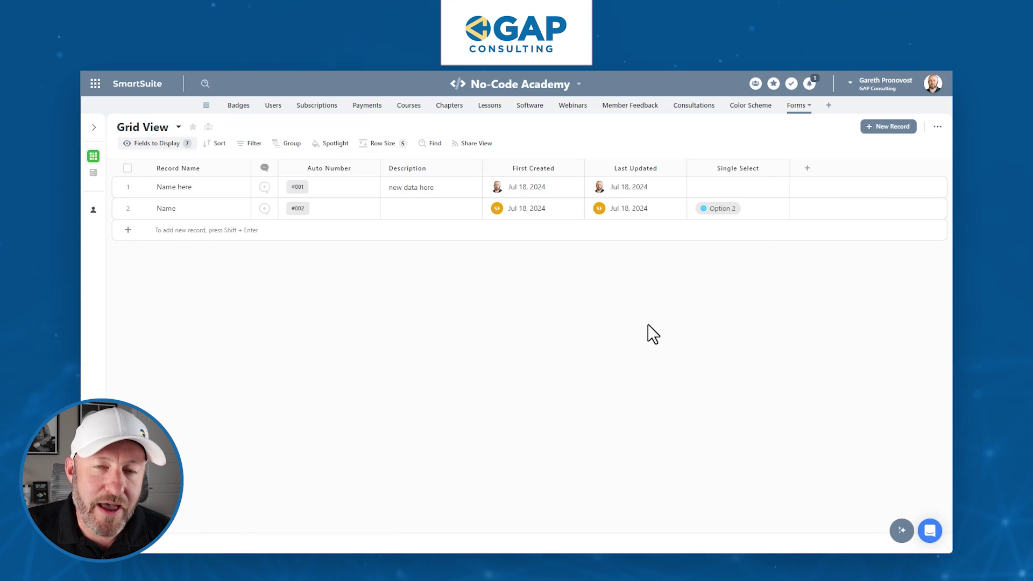
left_click(536, 209)
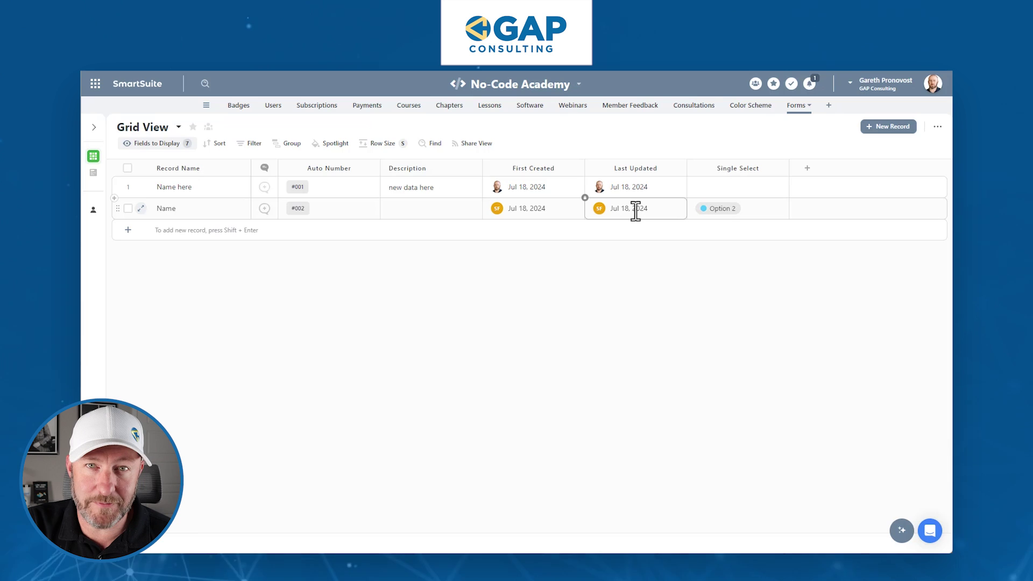